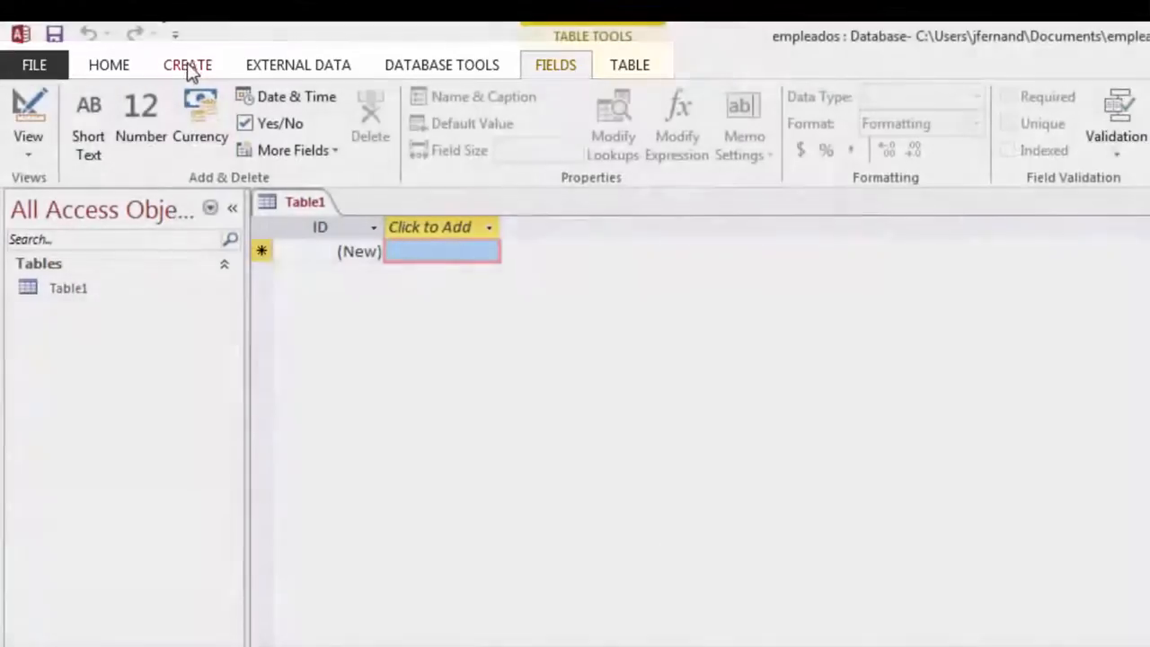
Discard the blank Table1 and start a new table in Design View
{"action": "left_click", "coordinate": [189, 69]}
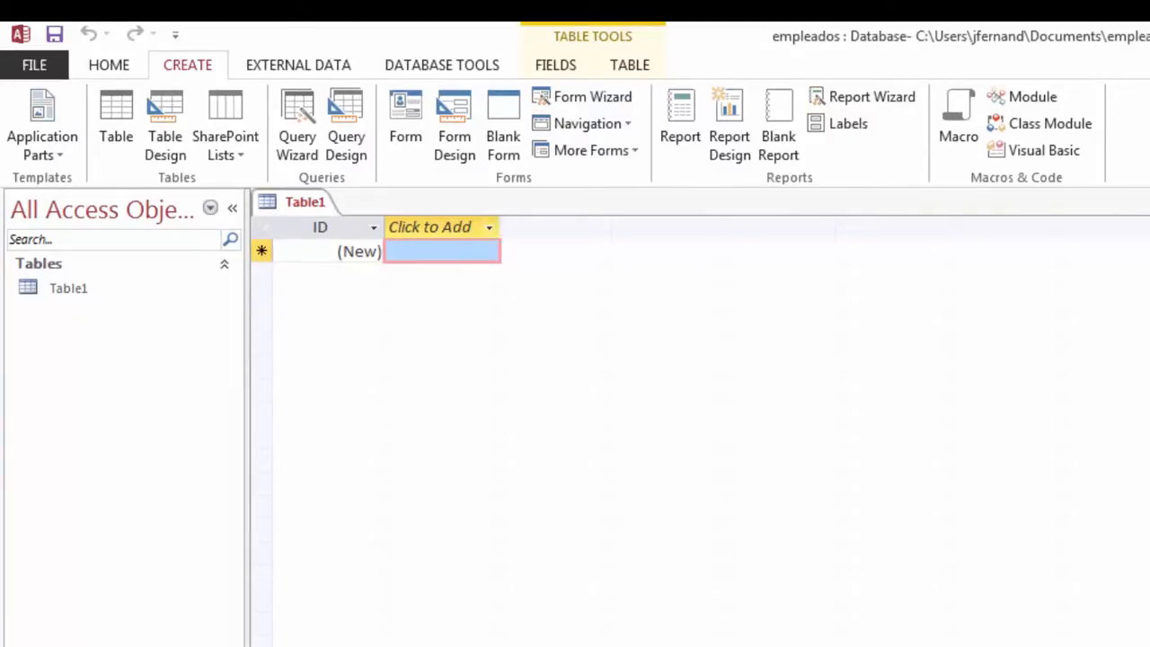
{"action": "key", "text": "ctrl+w"}
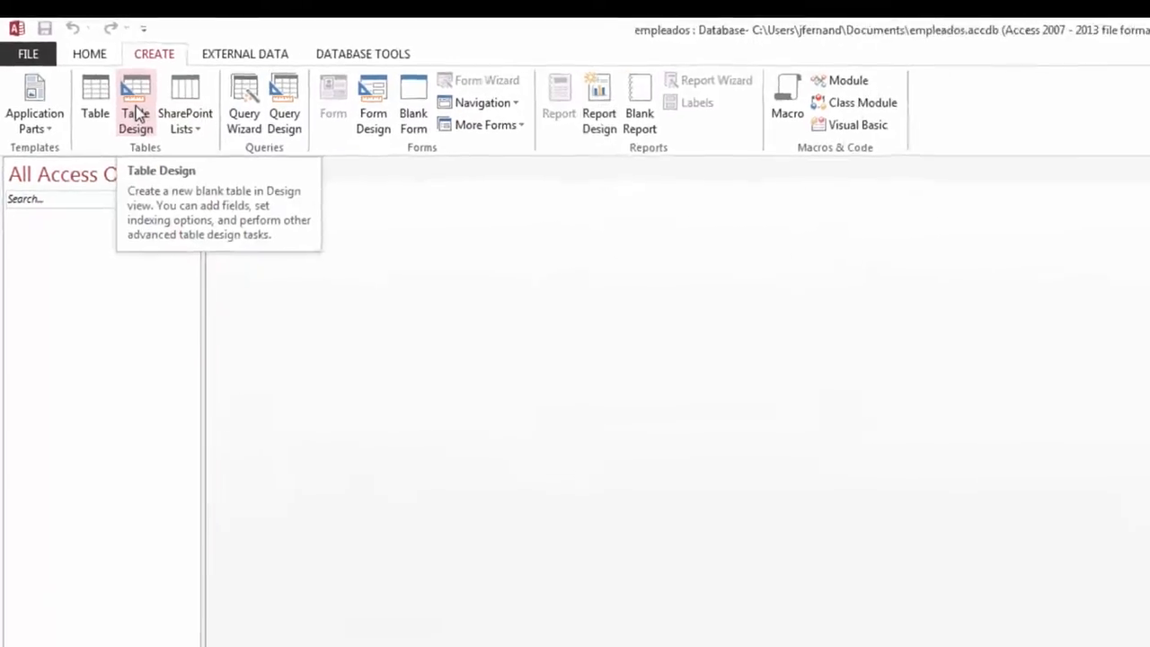
{"action": "left_click", "coordinate": [136, 112]}
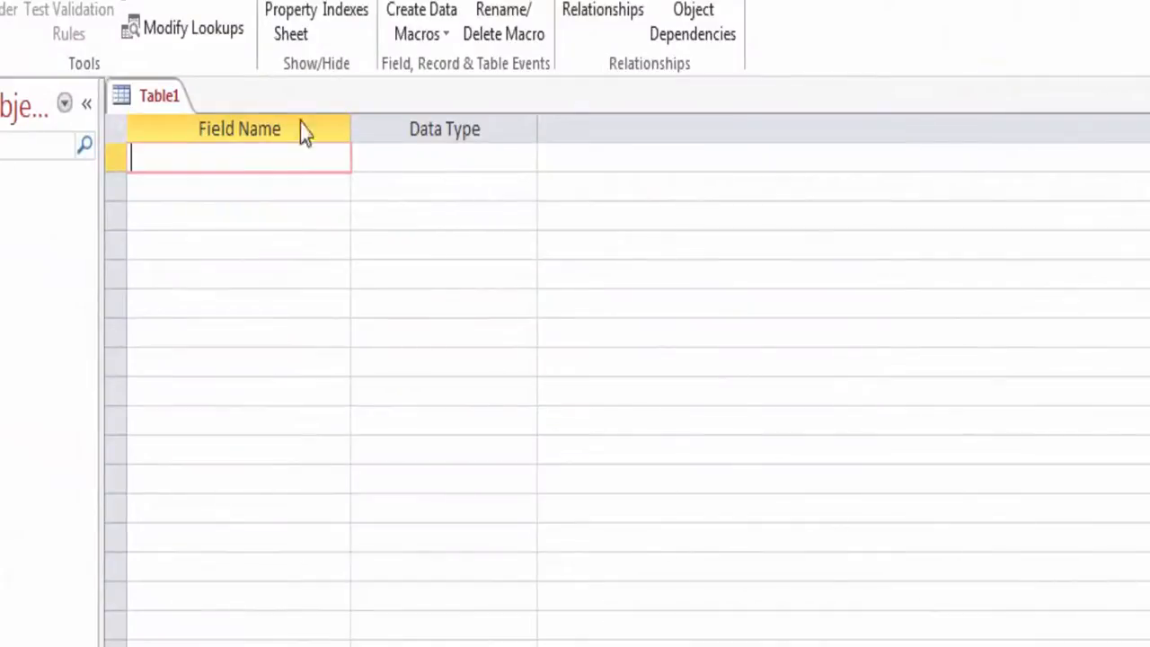
Name the first field 'Nombre empleado' with the Short Text data type
{"action": "type", "text": "Nombre empleado"}
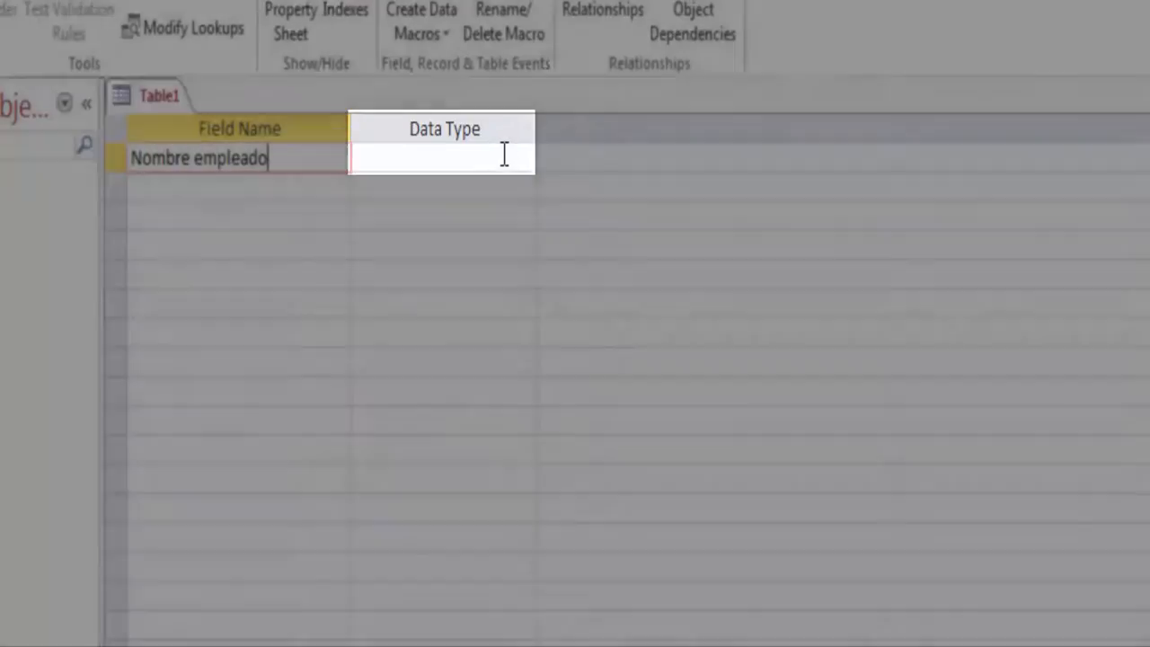
{"action": "left_click", "coordinate": [504, 155]}
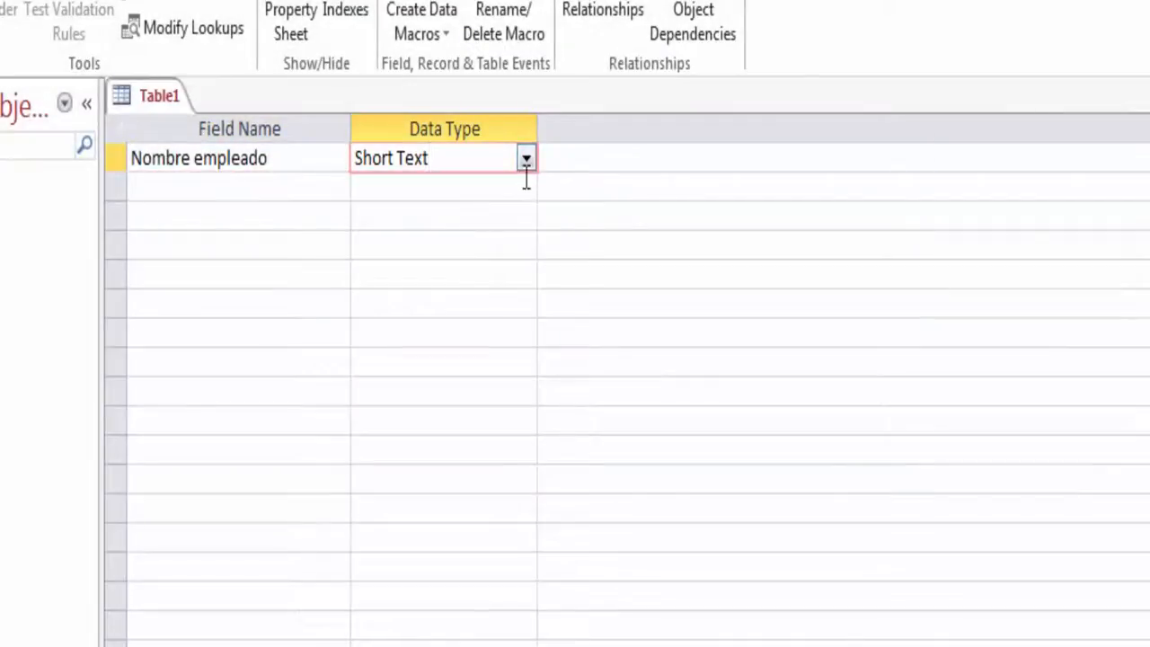
{"action": "left_click", "coordinate": [526, 161]}
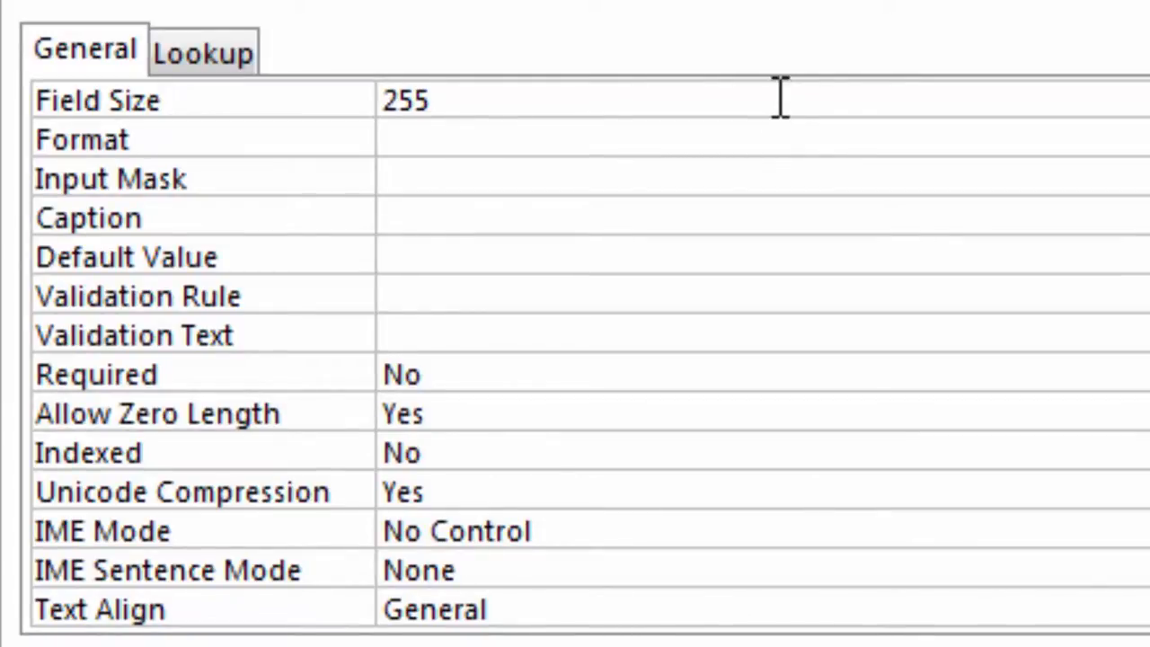
Limit Nombre empleado to 25 characters and add a Short Text Direccion field sized 30
{"action": "left_click", "coordinate": [781, 95]}
{"action": "key", "text": "BackSpace"}
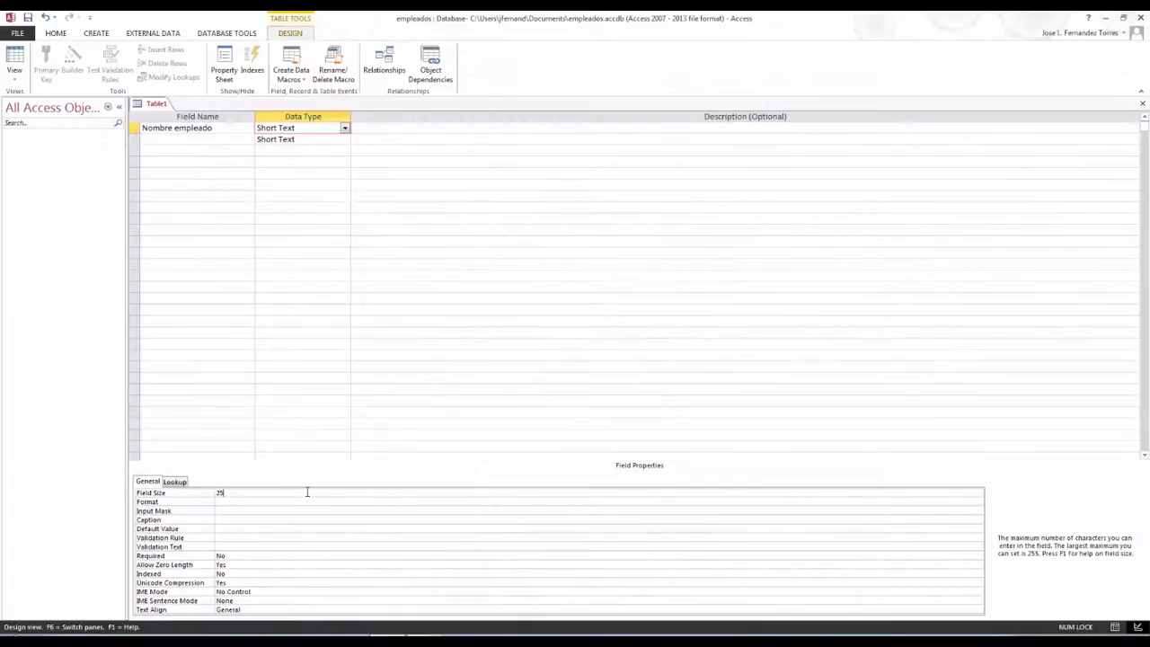
{"action": "left_click", "coordinate": [225, 139]}
{"action": "type", "text": "D"}
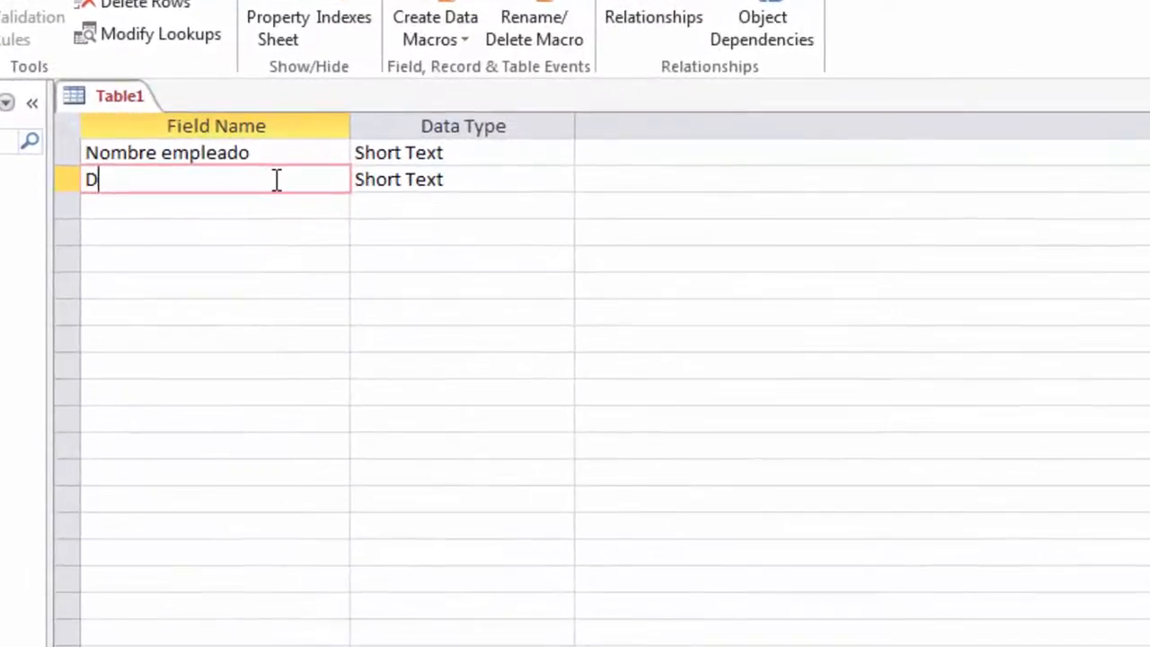
{"action": "type", "text": "ireccion"}
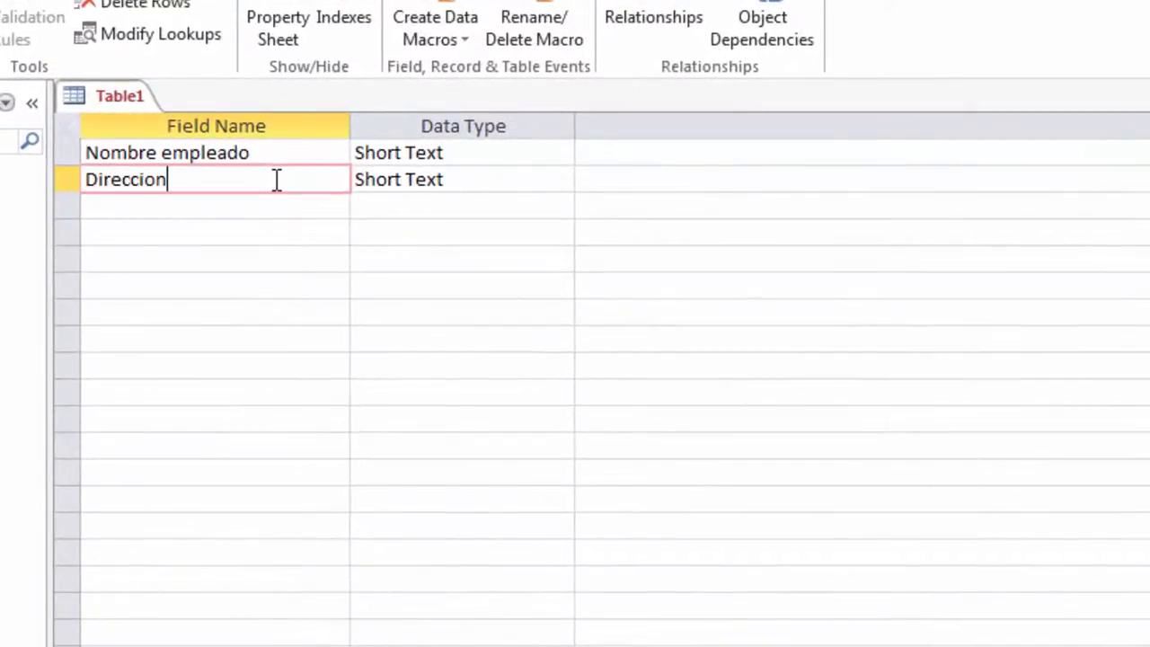
{"action": "left_click", "coordinate": [517, 180]}
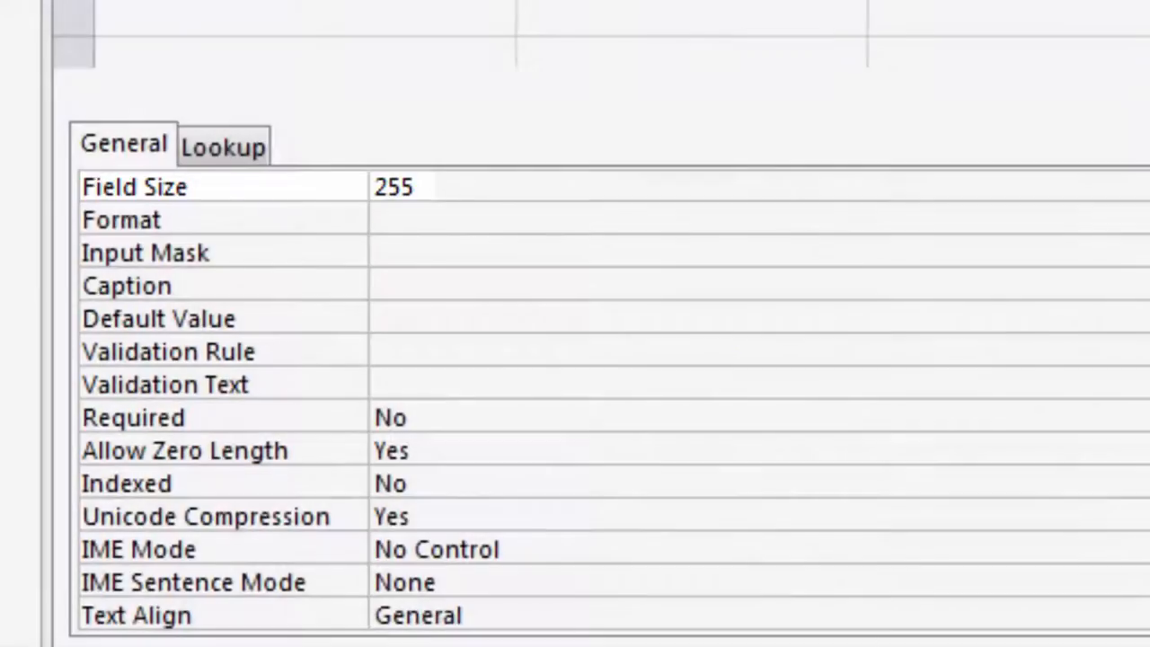
{"action": "left_click", "coordinate": [763, 177]}
{"action": "key", "text": "BackSpace"}
{"action": "key", "text": "BackSpace"}
{"action": "key", "text": "BackSpace"}
{"action": "type", "text": "30"}
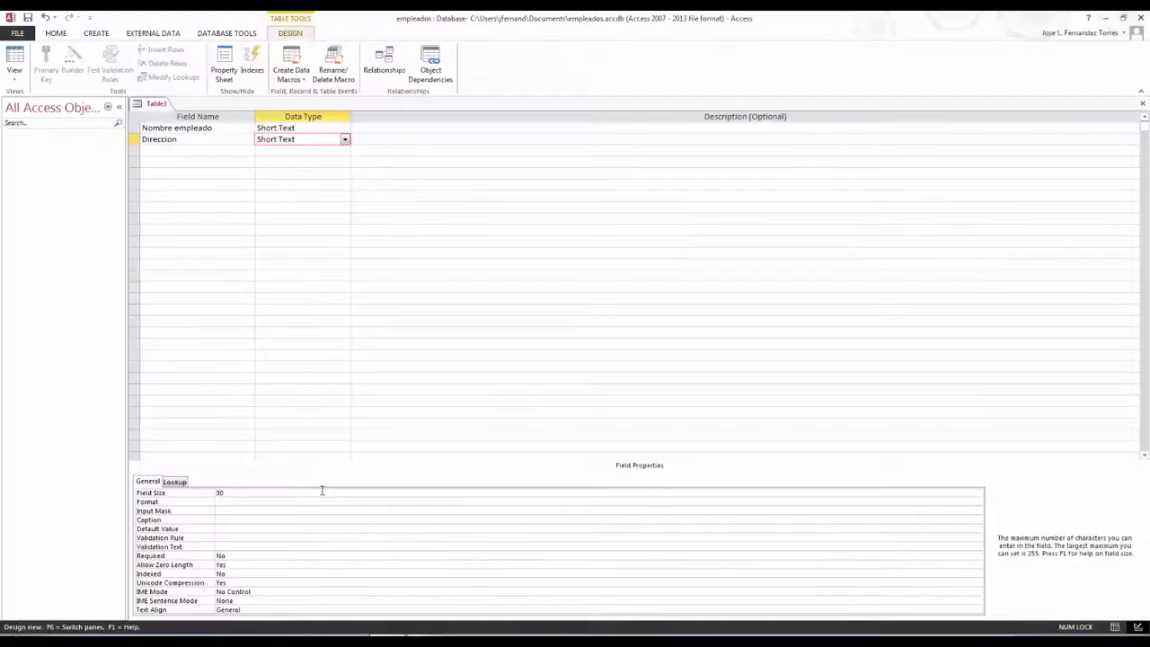
Add a Telefono Short Text field with Field Size 11
{"action": "left_click", "coordinate": [190, 151]}
{"action": "type", "text": "Telefono"}
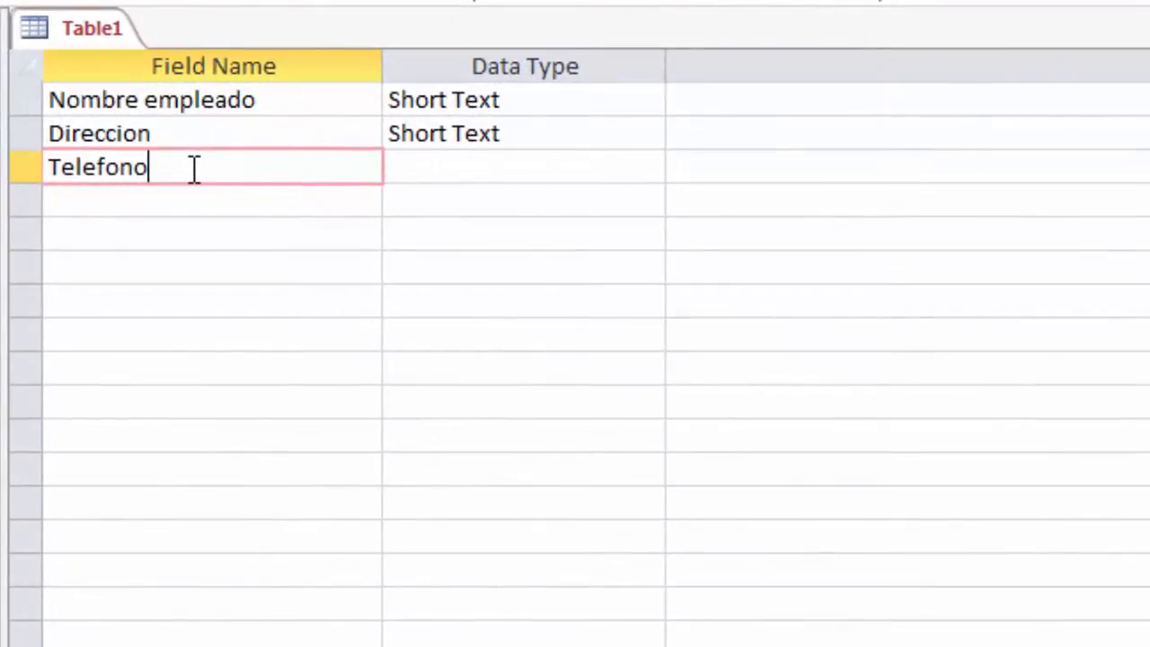
{"action": "left_click", "coordinate": [621, 174]}
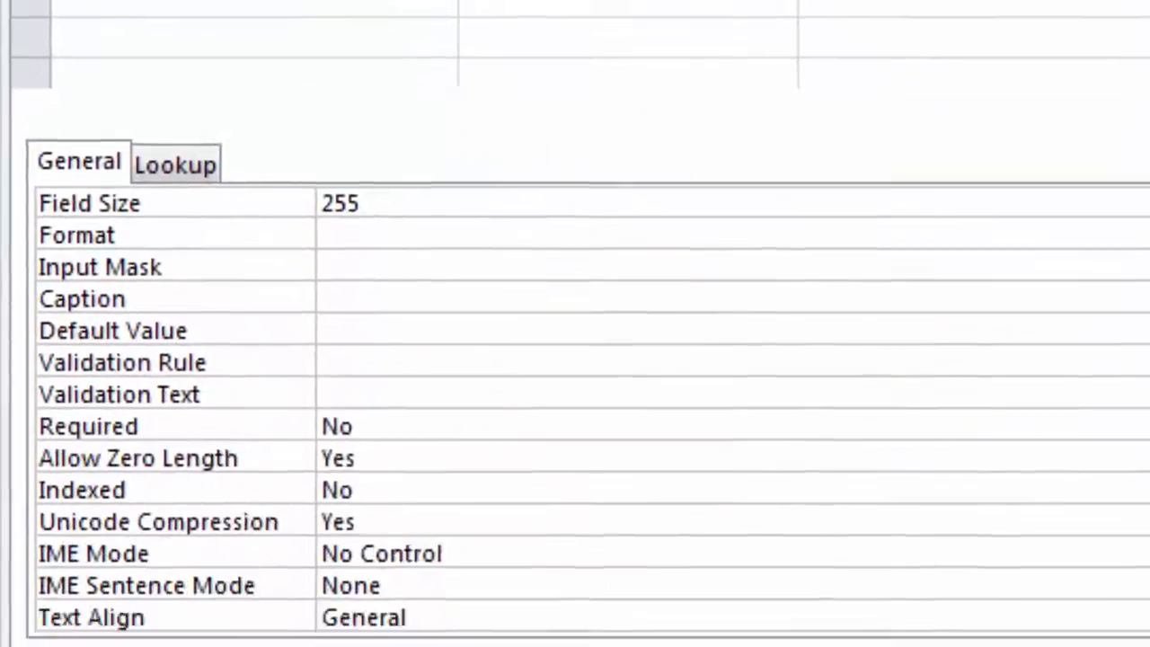
{"action": "key", "text": "BackSpace"}
{"action": "key", "text": "BackSpace"}
{"action": "key", "text": "BackSpace"}
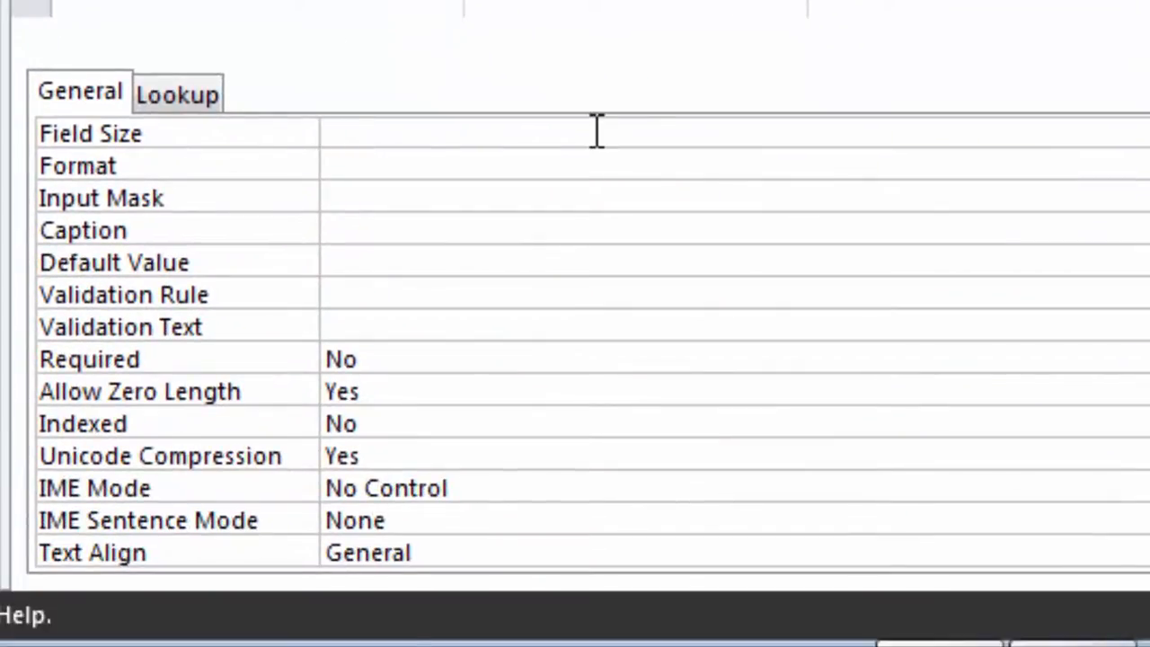
{"action": "type", "text": "11"}
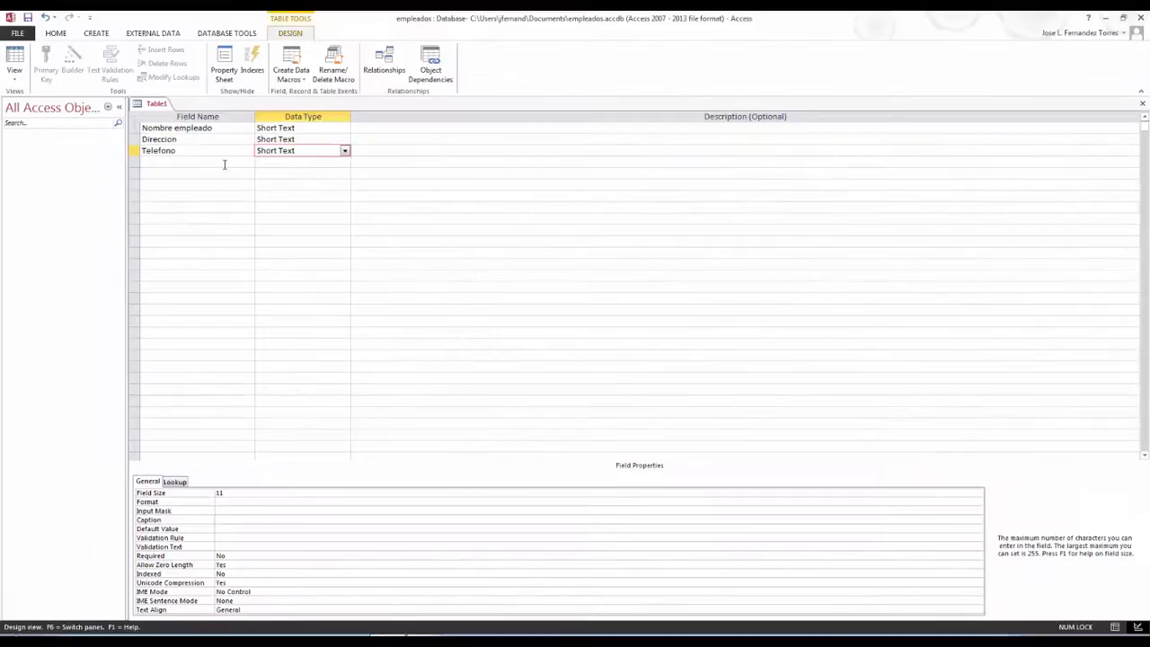
{"action": "left_click", "coordinate": [225, 163]}
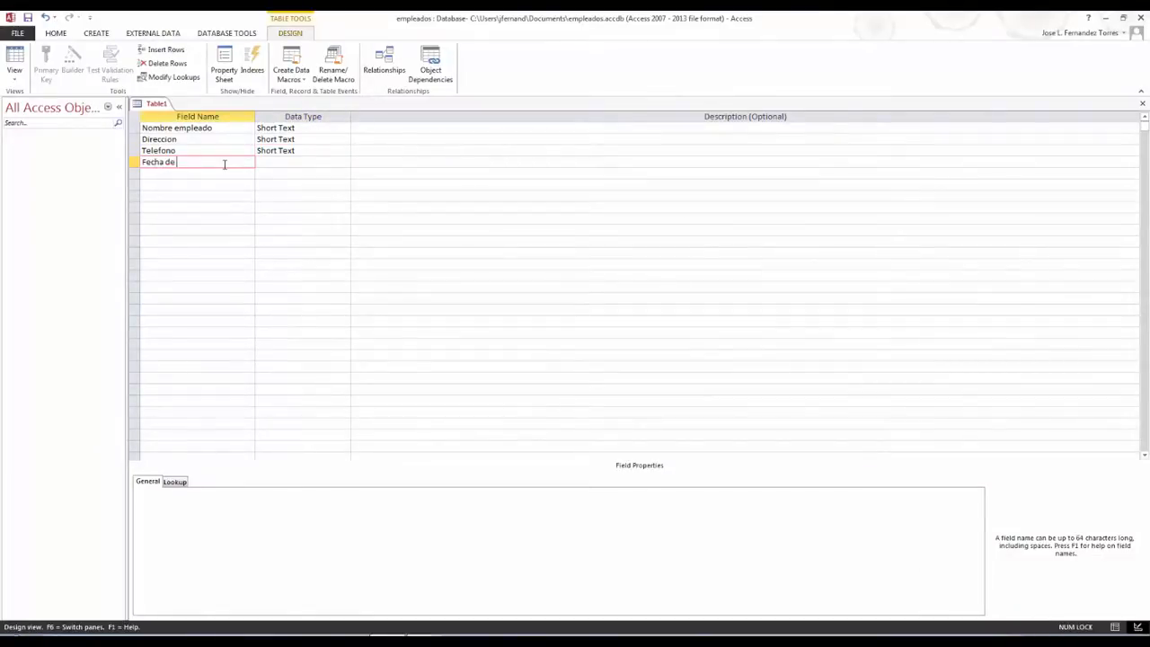
Make Fecha de comienzo a Date/Time field displayed in Medium Date format
{"action": "left_click", "coordinate": [286, 162]}
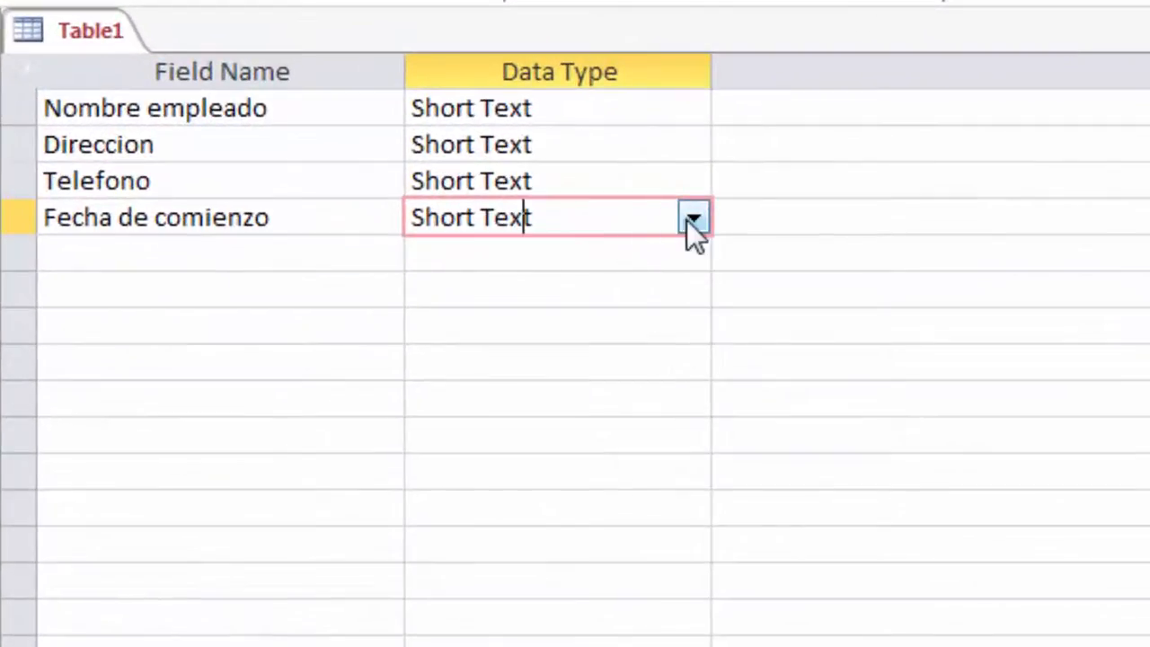
{"action": "left_click", "coordinate": [692, 220]}
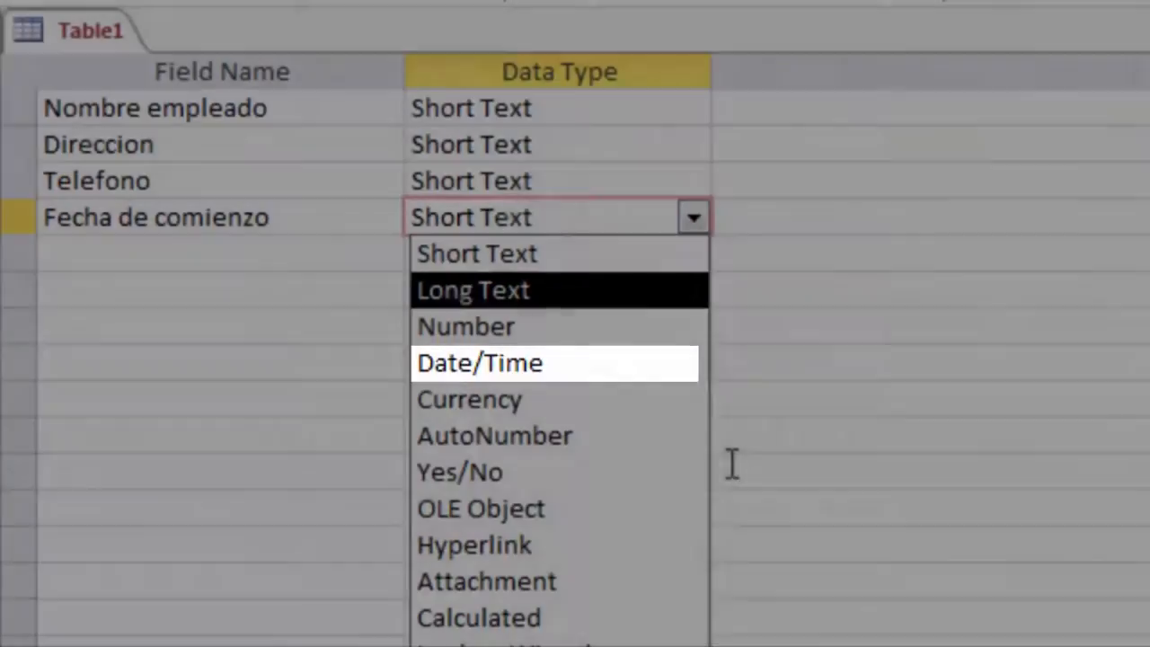
{"action": "left_click", "coordinate": [480, 363]}
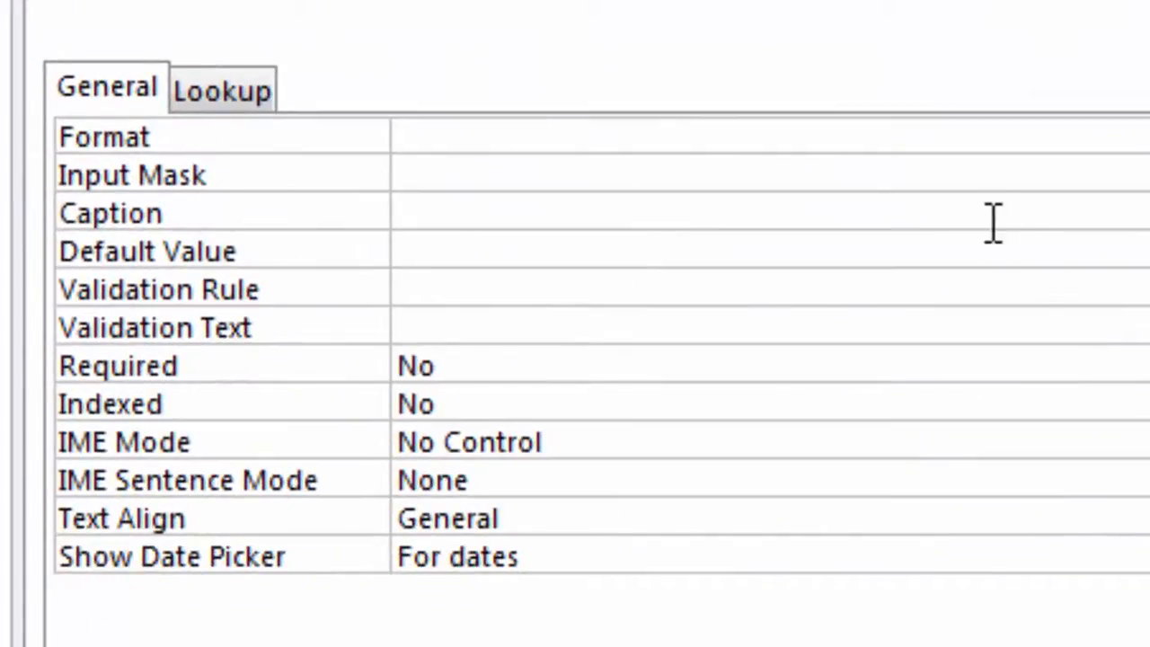
{"action": "left_click", "coordinate": [986, 137]}
{"action": "left_click", "coordinate": [1149, 137]}
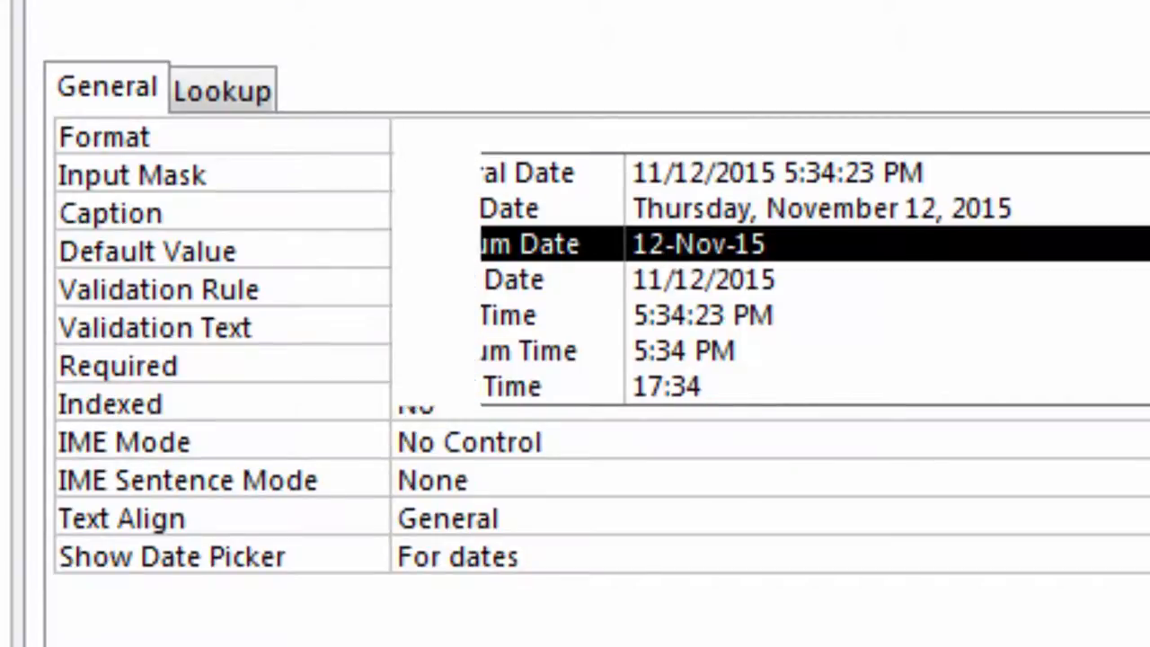
{"action": "left_click", "coordinate": [534, 244]}
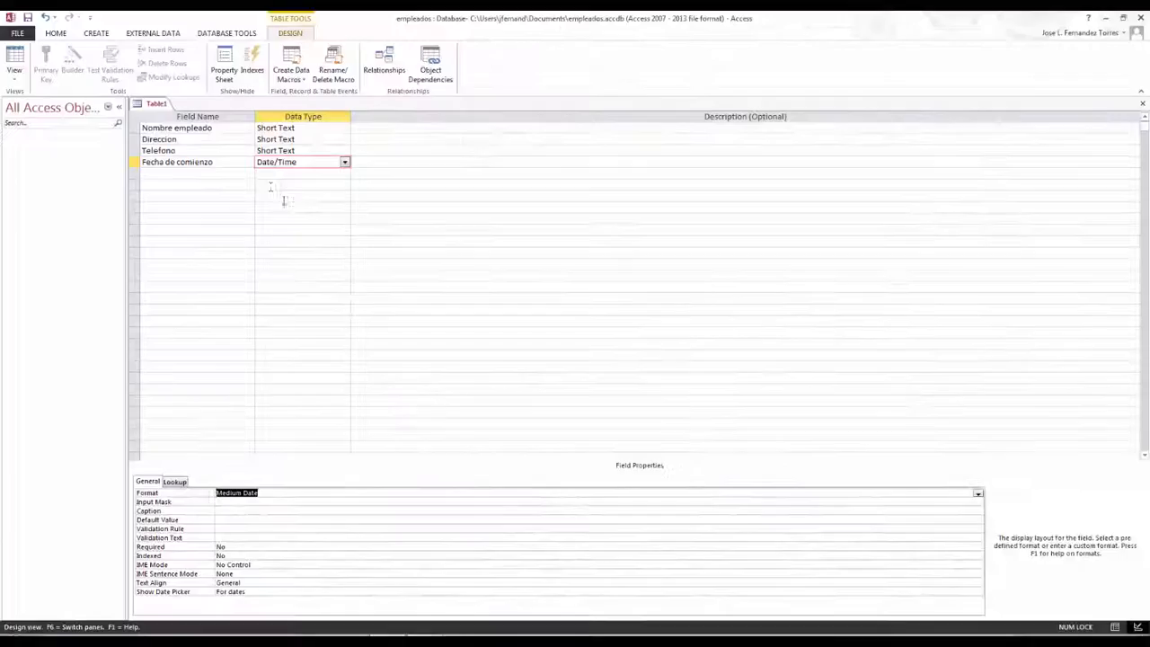
{"action": "left_click", "coordinate": [244, 175]}
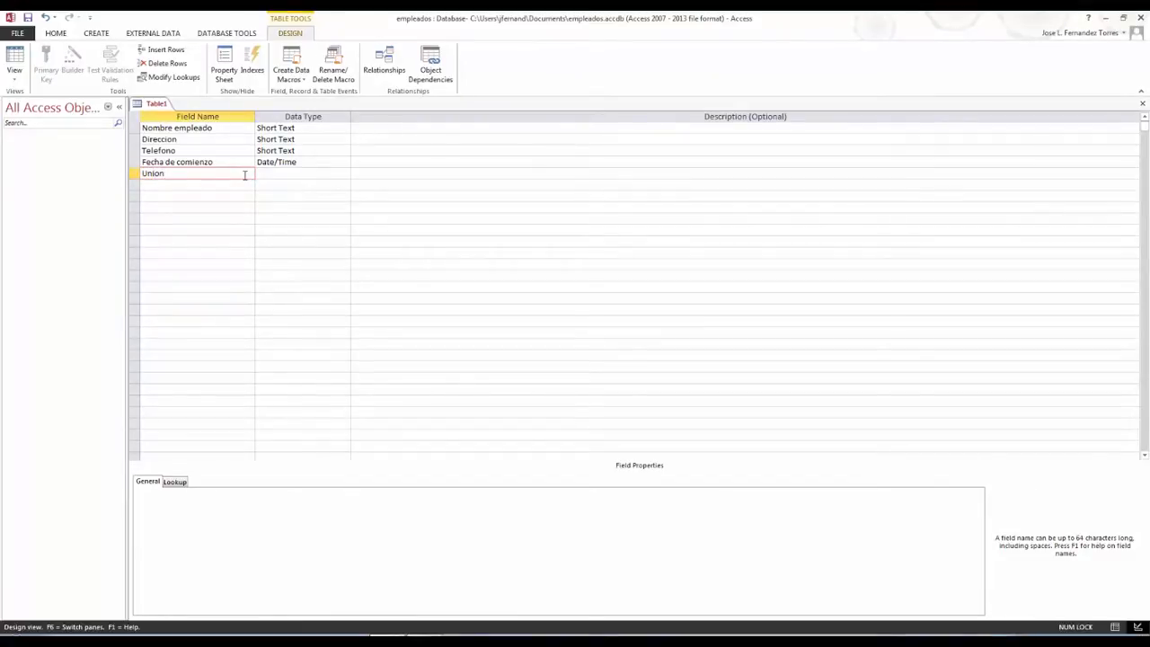
Set Union to the Yes/No data type, keeping the Yes/No display format
{"action": "key", "text": "Tab"}
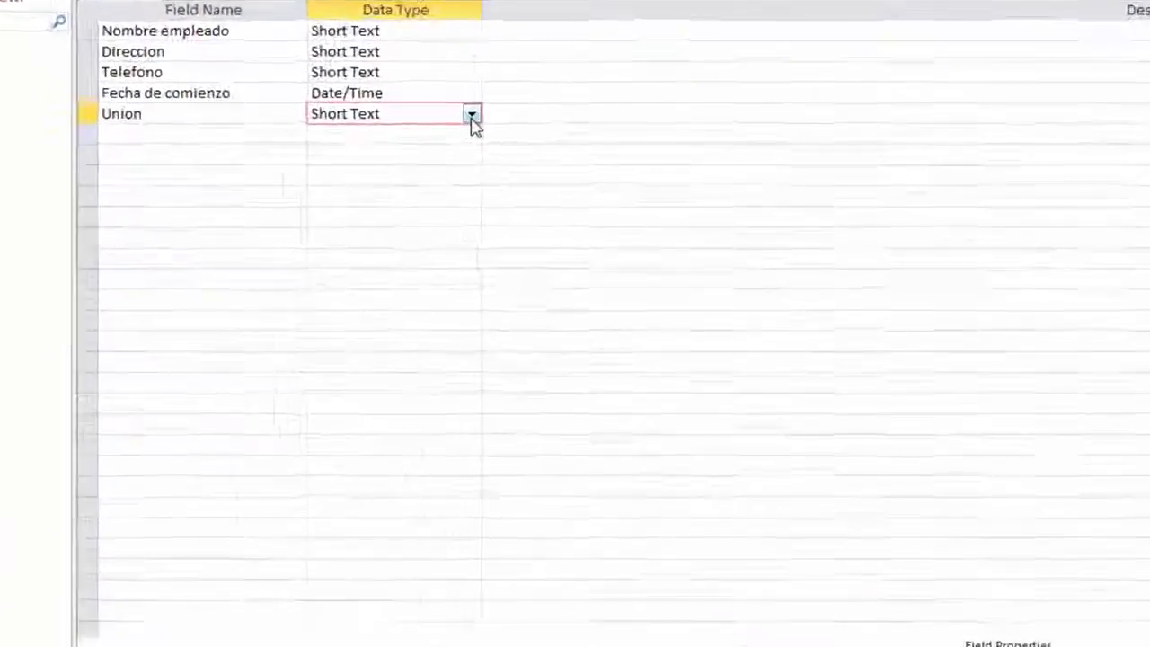
{"action": "left_click", "coordinate": [344, 174]}
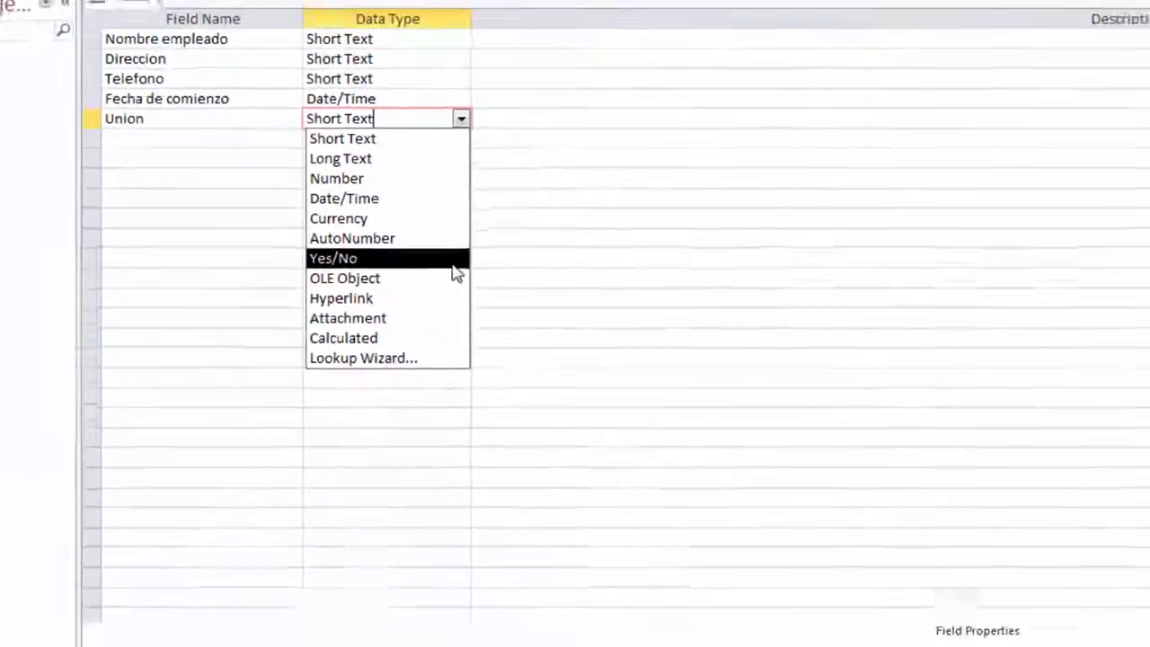
{"action": "left_click", "coordinate": [648, 268]}
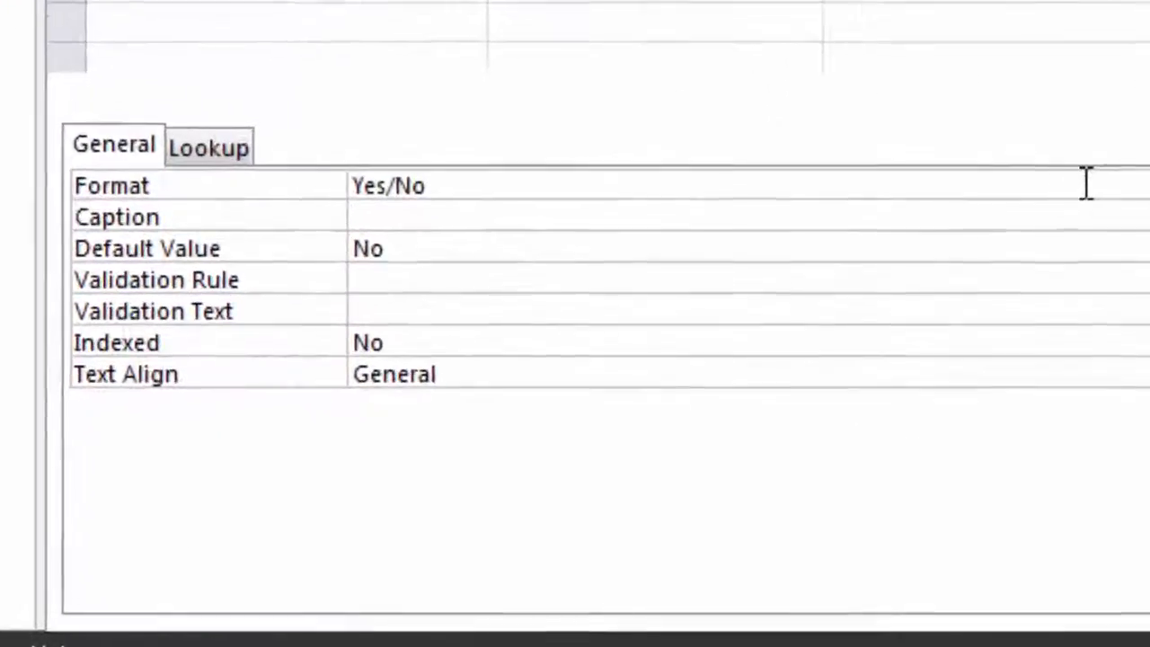
{"action": "left_click", "coordinate": [423, 492]}
{"action": "left_click", "coordinate": [978, 494]}
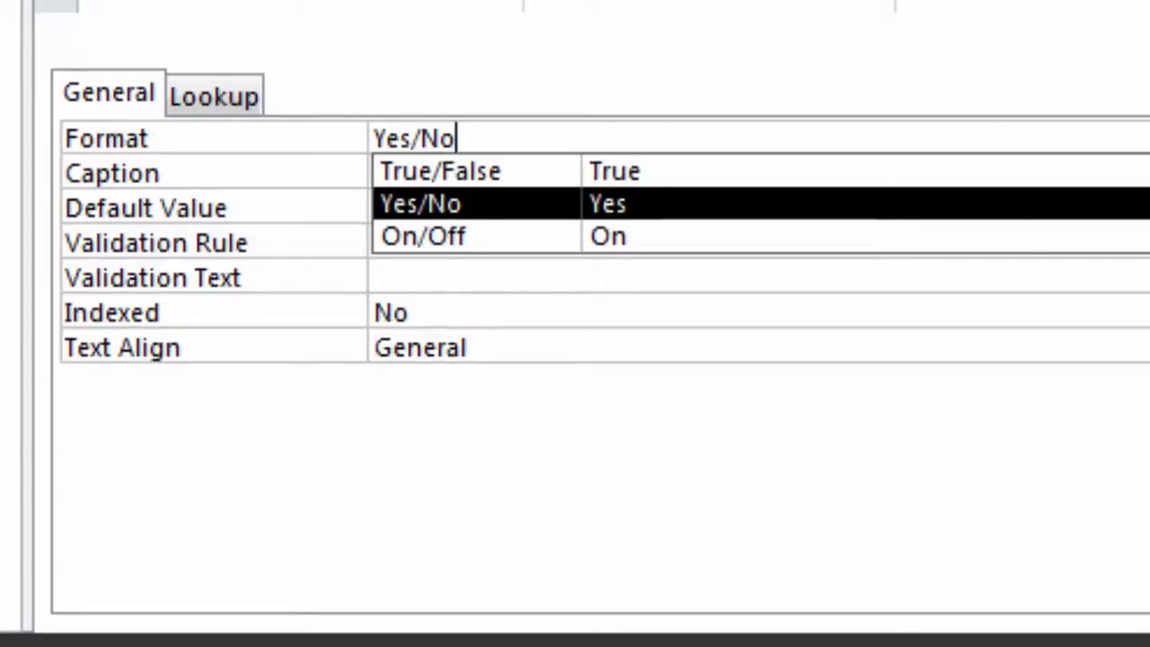
{"action": "left_click", "coordinate": [1142, 204]}
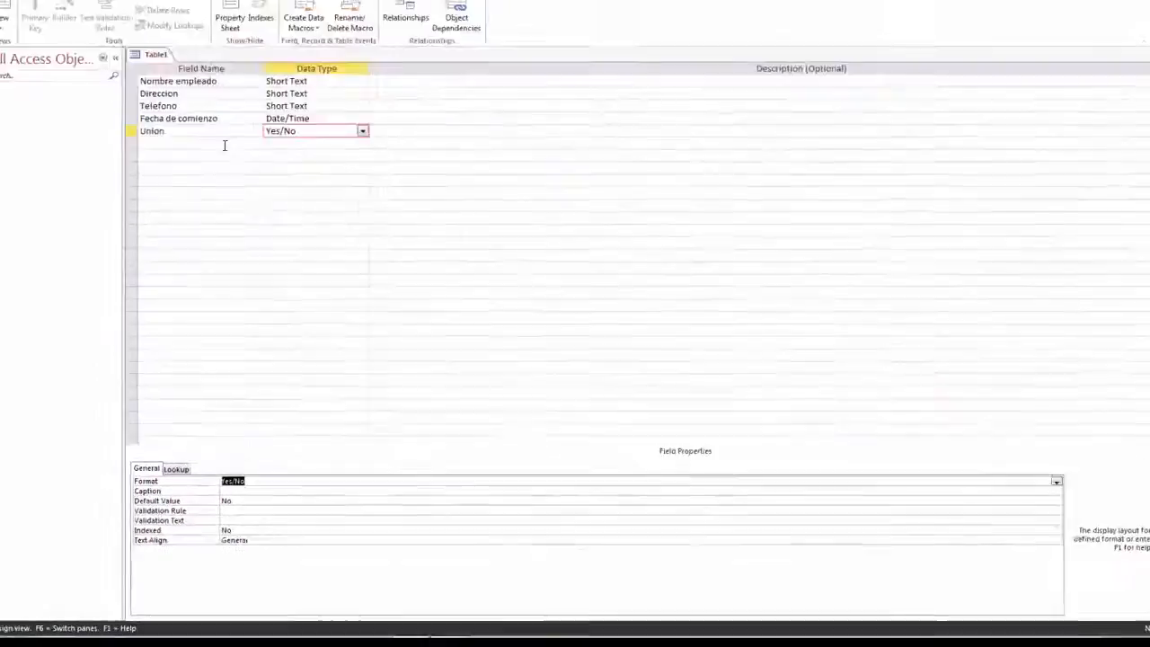
{"action": "left_click", "coordinate": [225, 146]}
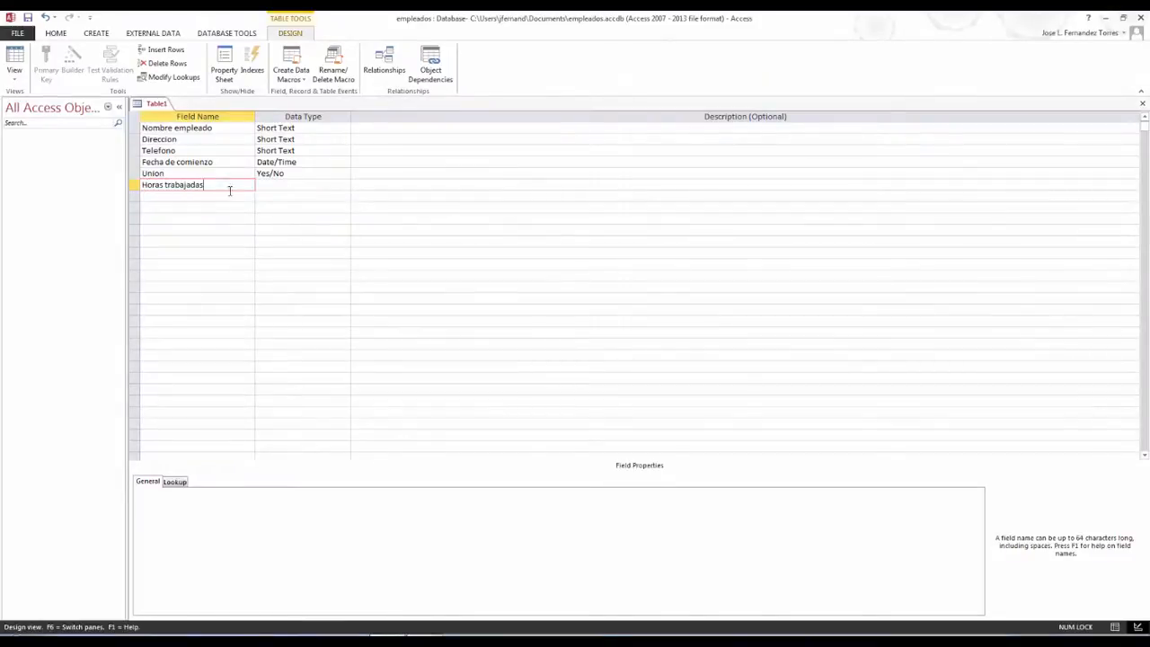
Make Horas trabajadas an Integer Number field with Fixed format and 0 decimal places
{"action": "left_click", "coordinate": [283, 185]}
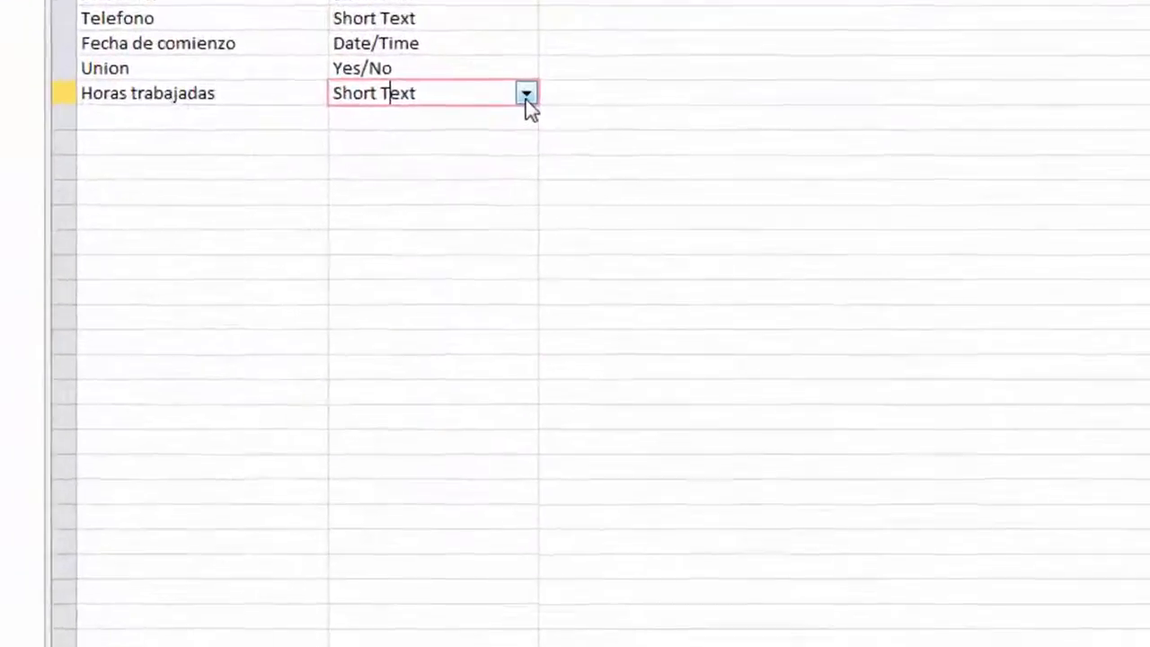
{"action": "left_click", "coordinate": [346, 185]}
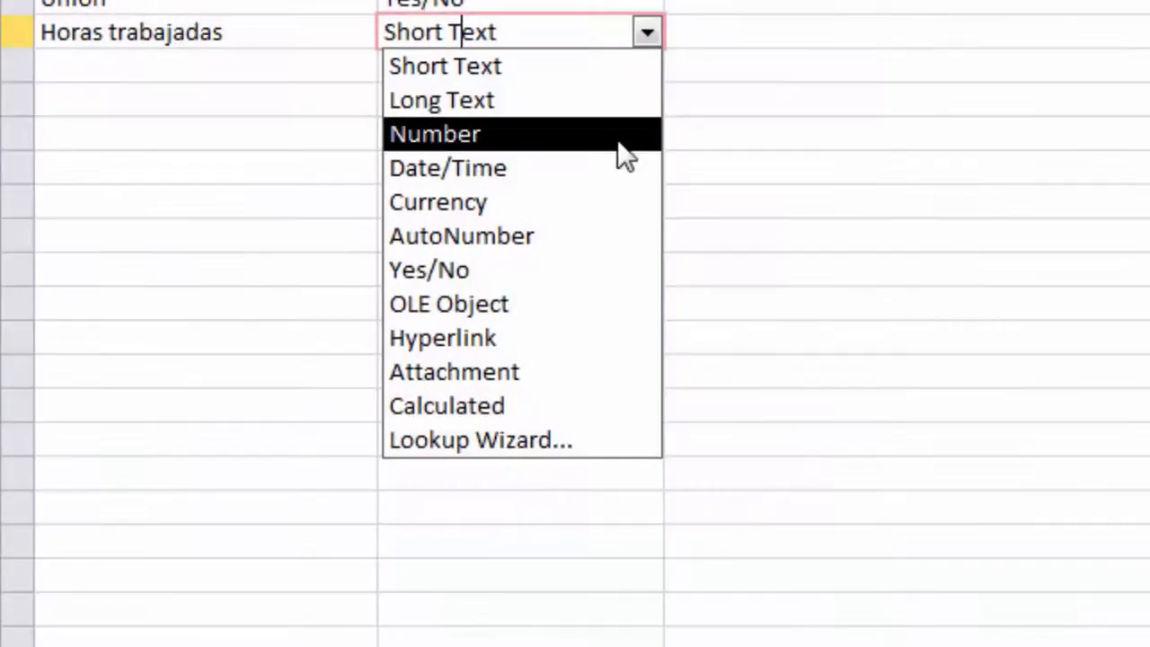
{"action": "left_click", "coordinate": [618, 141]}
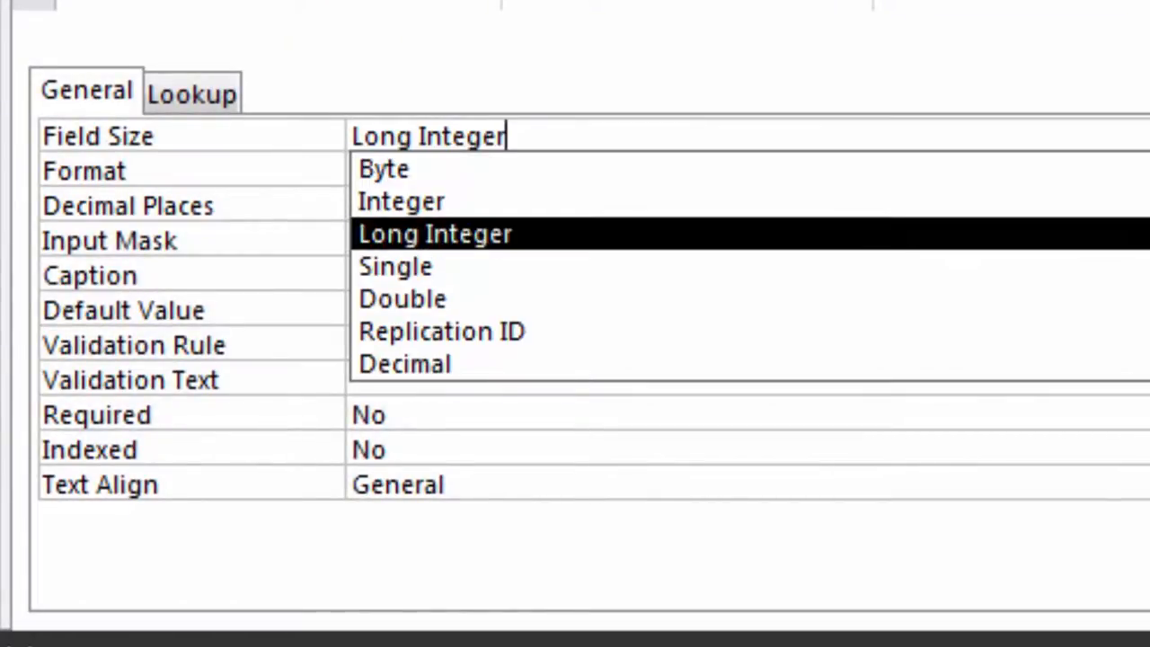
{"action": "left_click", "coordinate": [401, 201]}
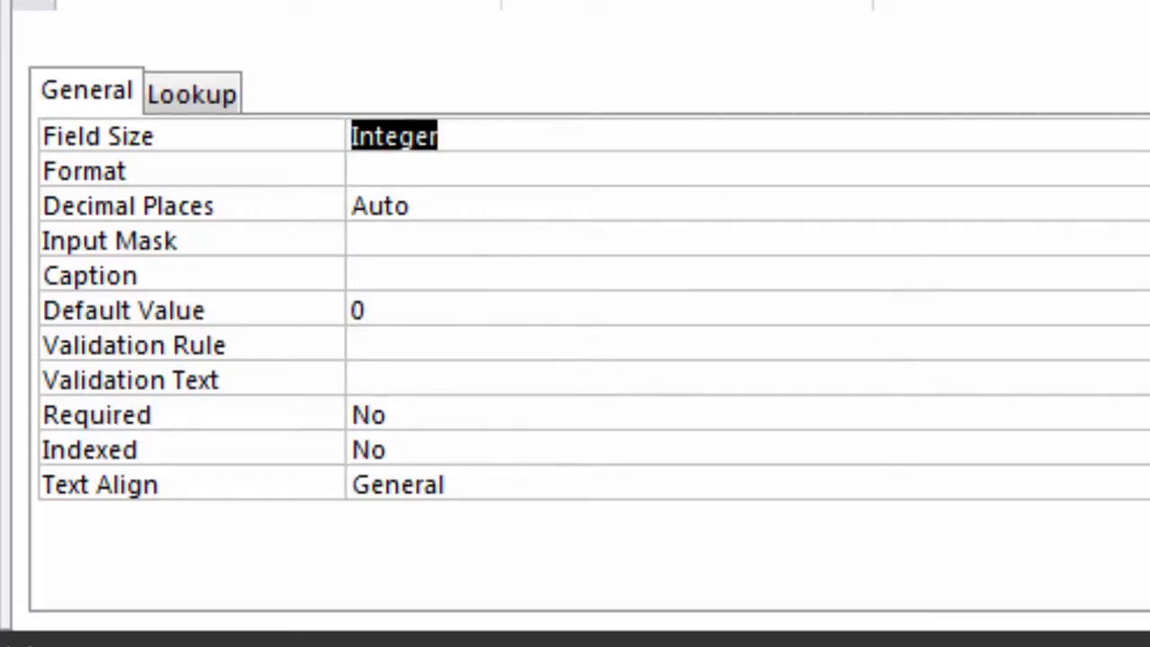
{"action": "left_click", "coordinate": [924, 7]}
{"action": "left_click", "coordinate": [815, 170]}
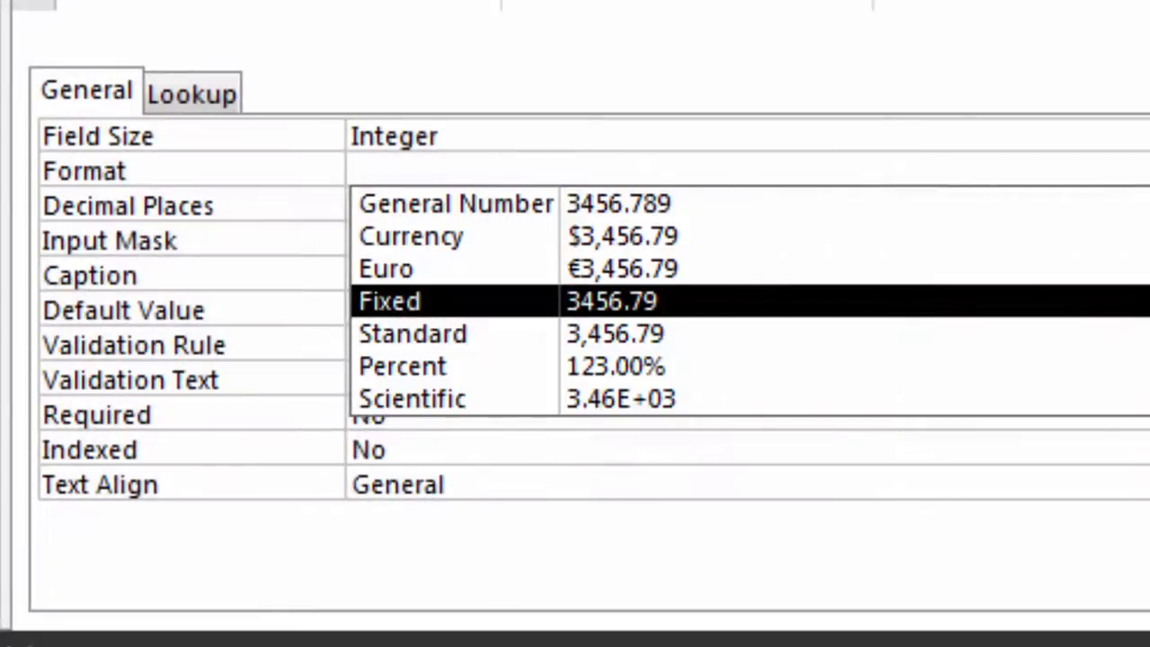
{"action": "left_click", "coordinate": [389, 301]}
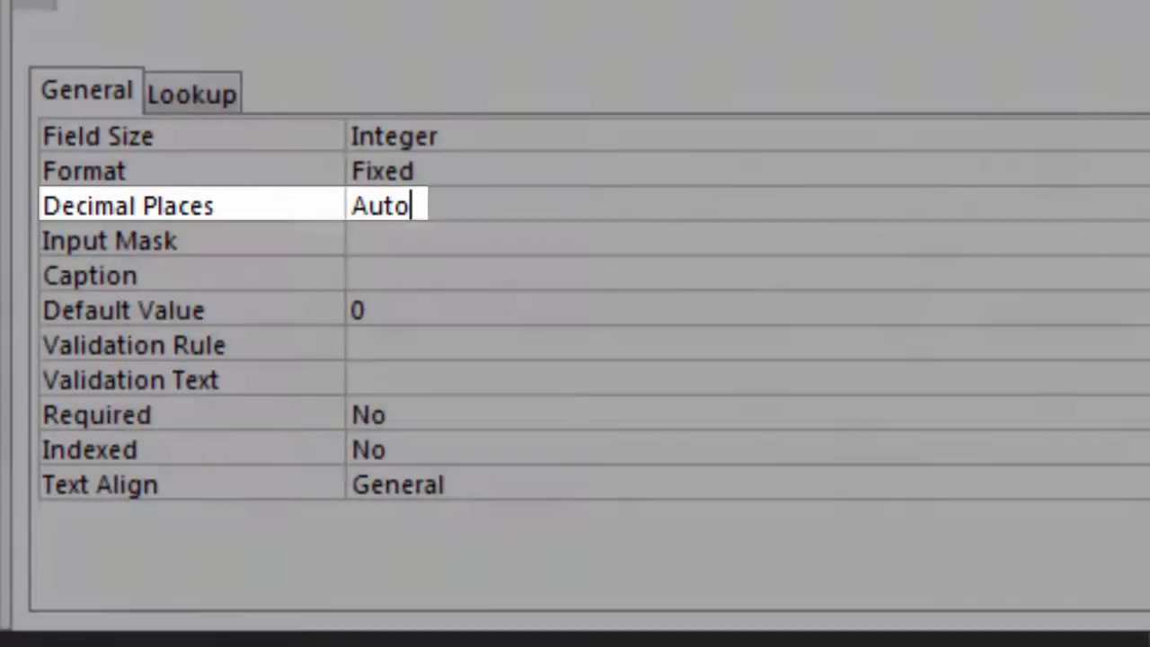
{"action": "left_click", "coordinate": [1147, 206]}
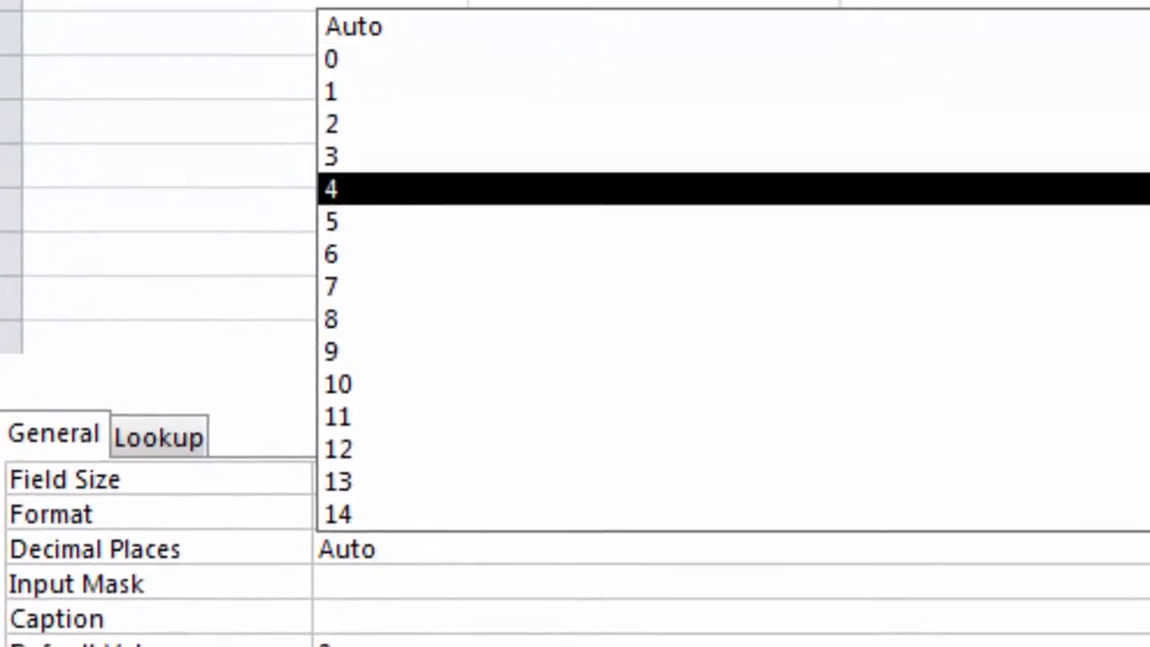
{"action": "key", "text": "Return"}
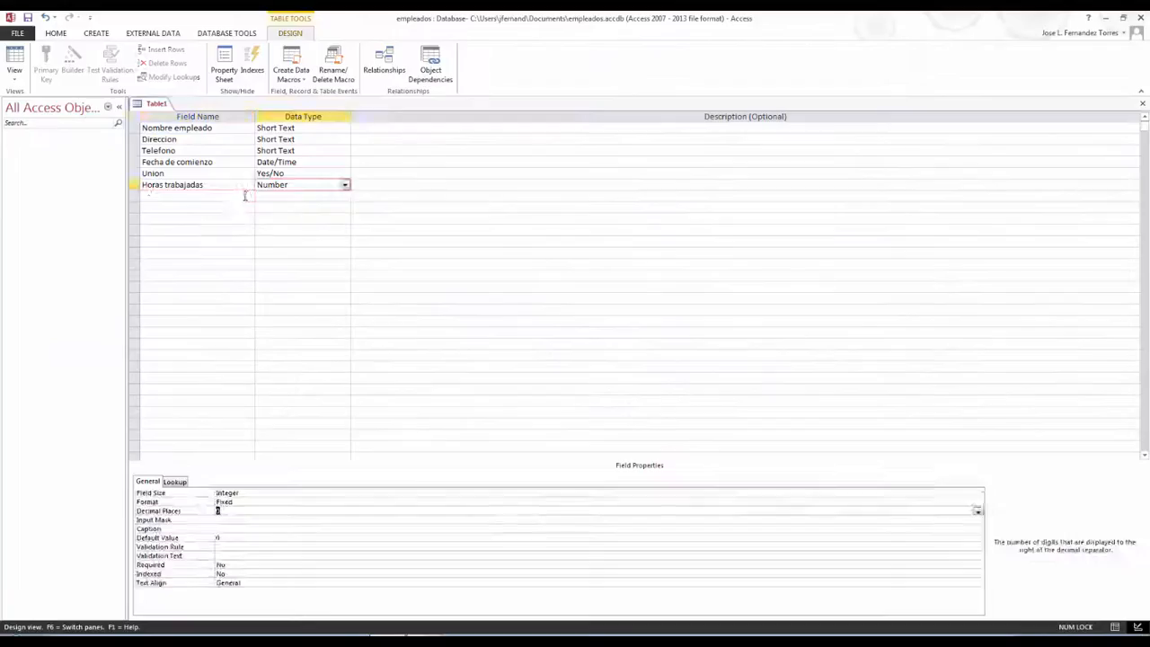
Add Pago por hora as a Currency field with 2 decimal places, then begin naming Pago bruto
{"action": "left_click", "coordinate": [247, 196]}
{"action": "type", "text": "Pago por hora"}
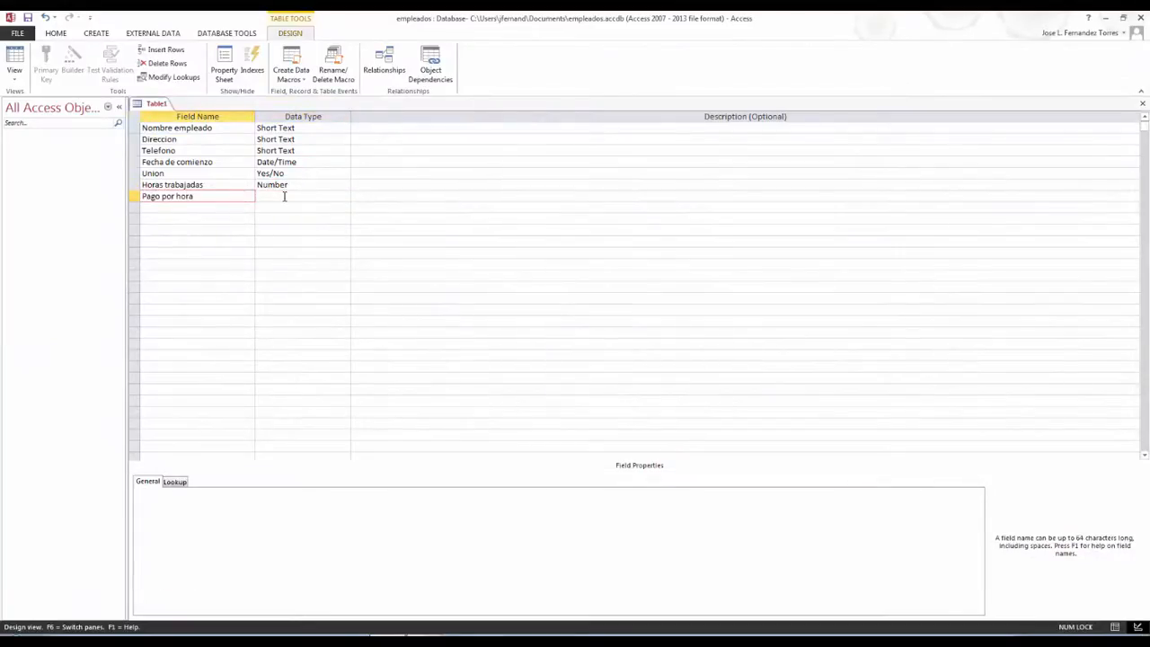
{"action": "left_click", "coordinate": [284, 196]}
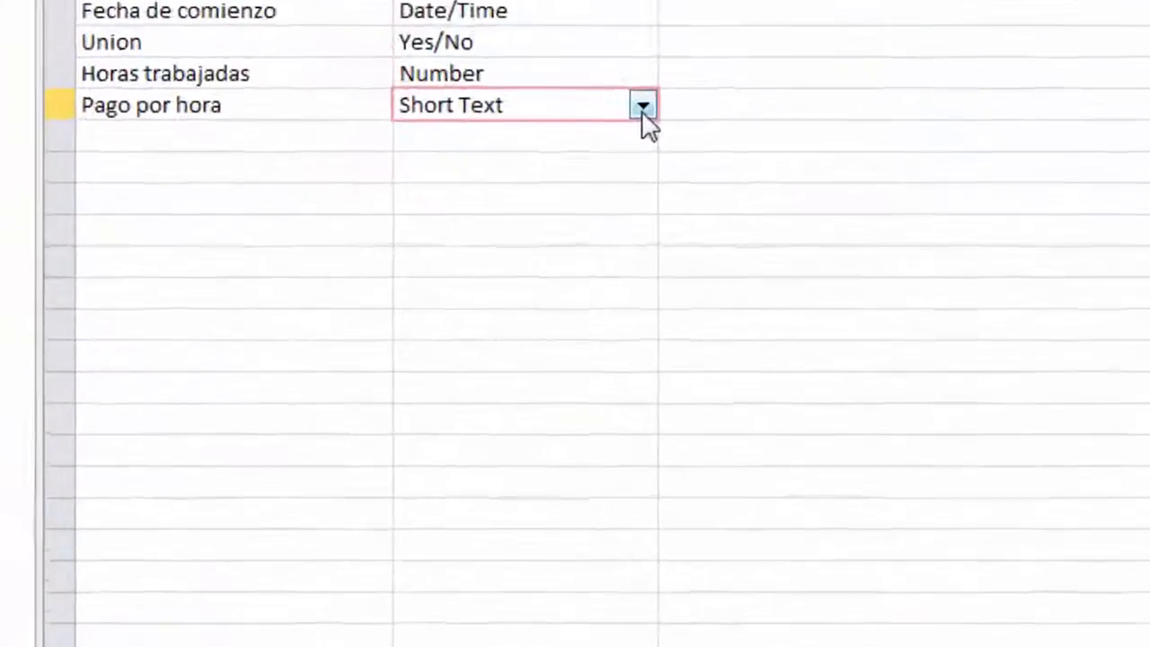
{"action": "left_click", "coordinate": [344, 196]}
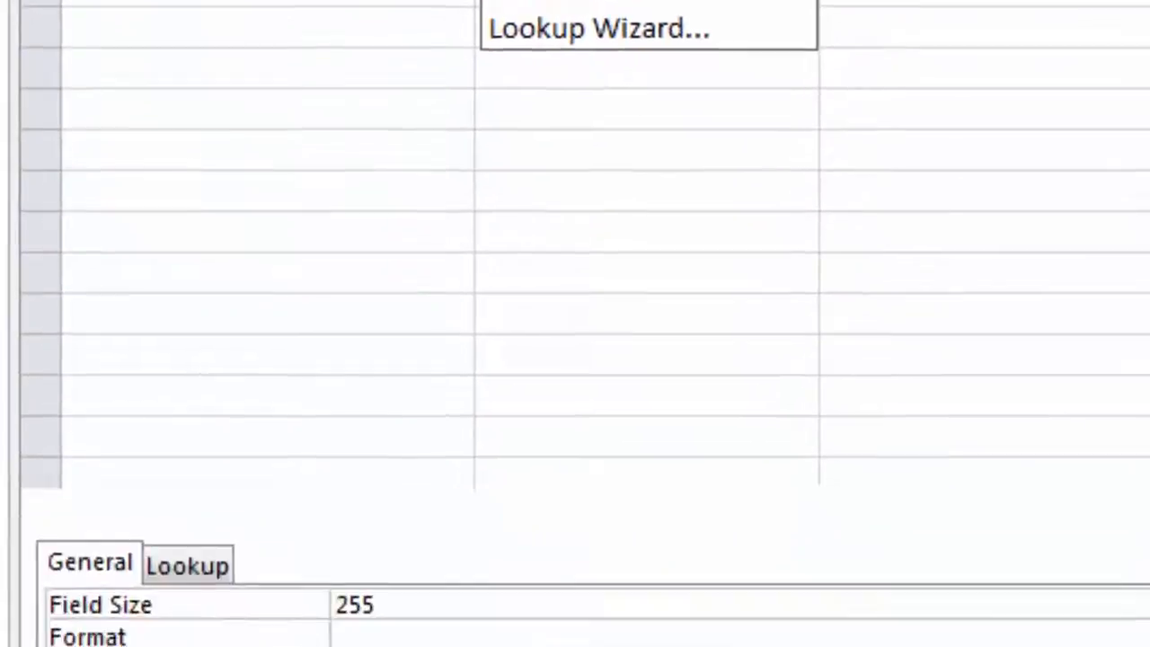
{"action": "left_click", "coordinate": [539, 0]}
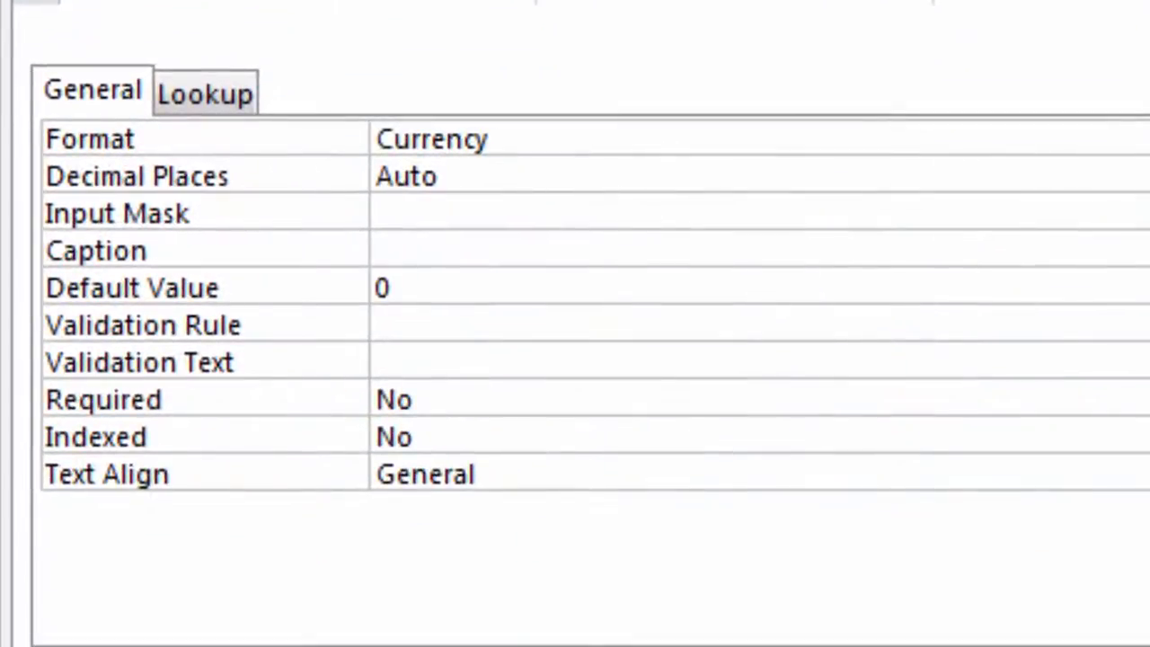
{"action": "left_click", "coordinate": [440, 177]}
{"action": "left_click", "coordinate": [1149, 176]}
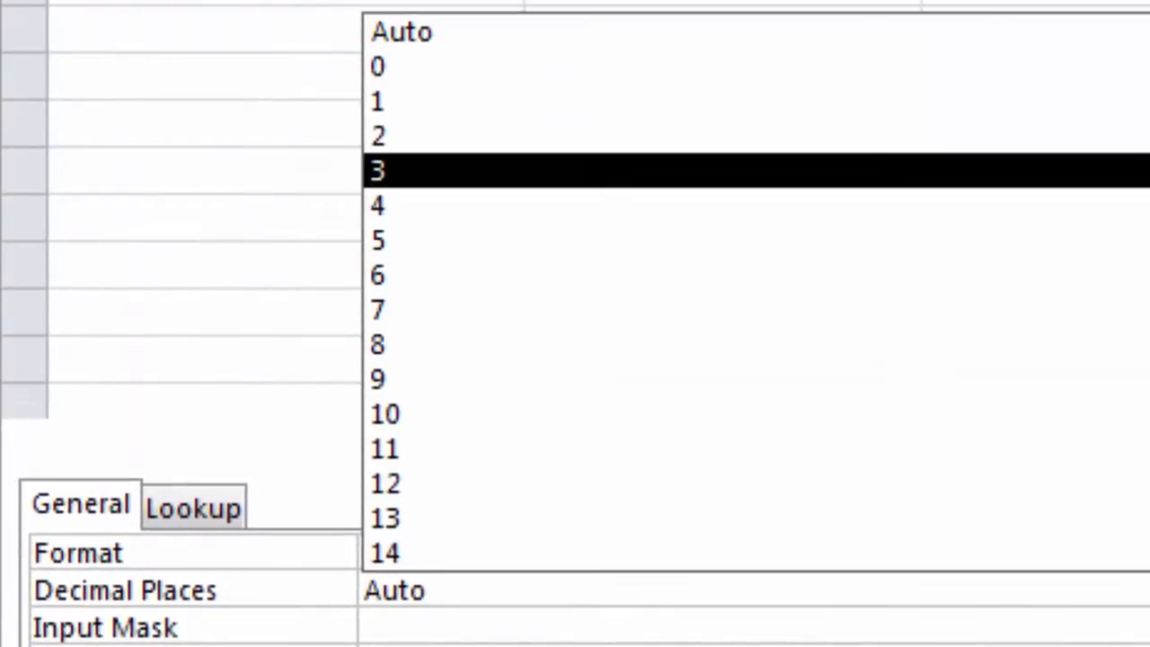
{"action": "left_click", "coordinate": [1142, 136]}
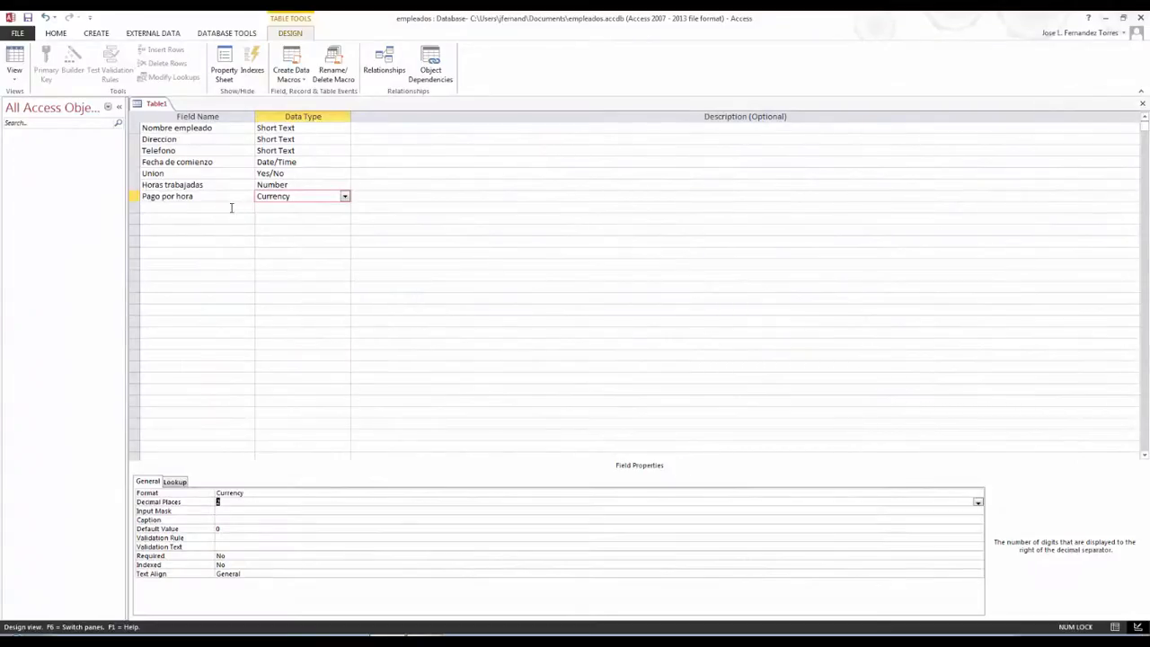
{"action": "left_click", "coordinate": [231, 207]}
{"action": "type", "text": "Pago bruto"}
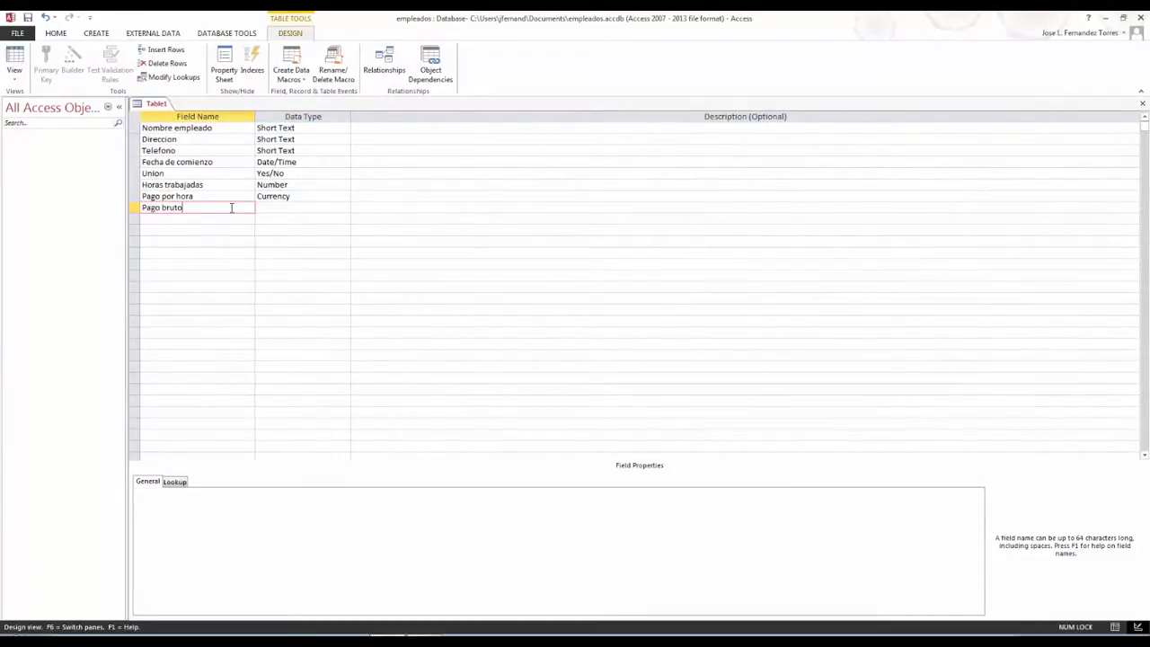
Make Pago bruto a Calculated field using [Horas trabajadas]*[Pago por hora]
{"action": "left_click", "coordinate": [296, 207]}
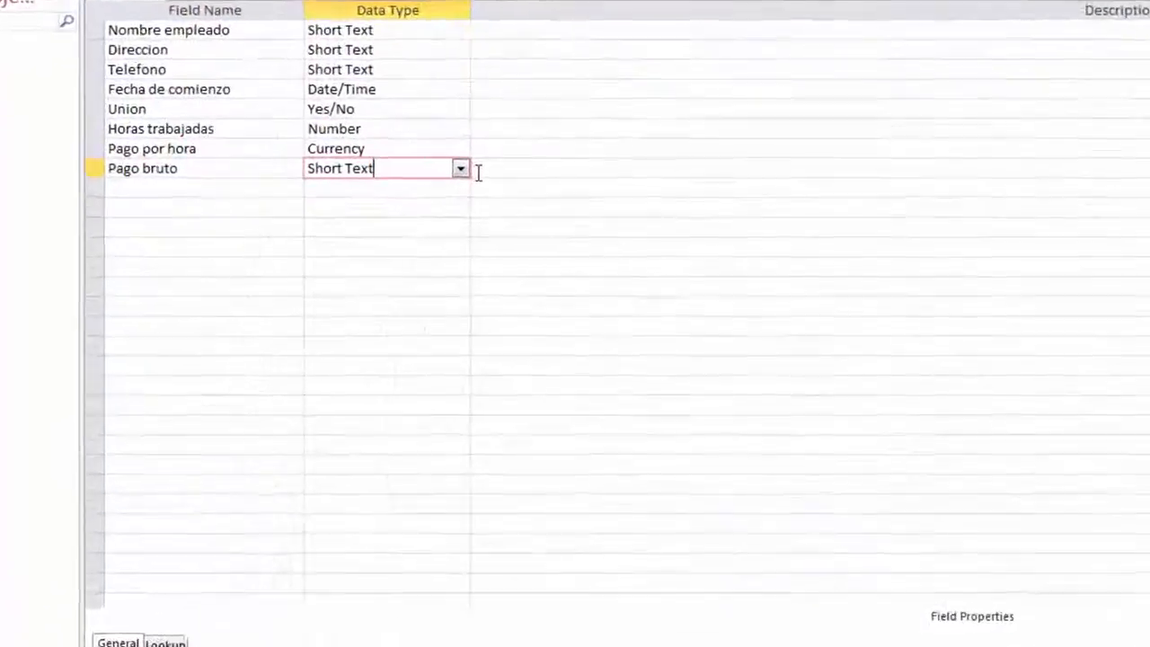
{"action": "left_click", "coordinate": [460, 168]}
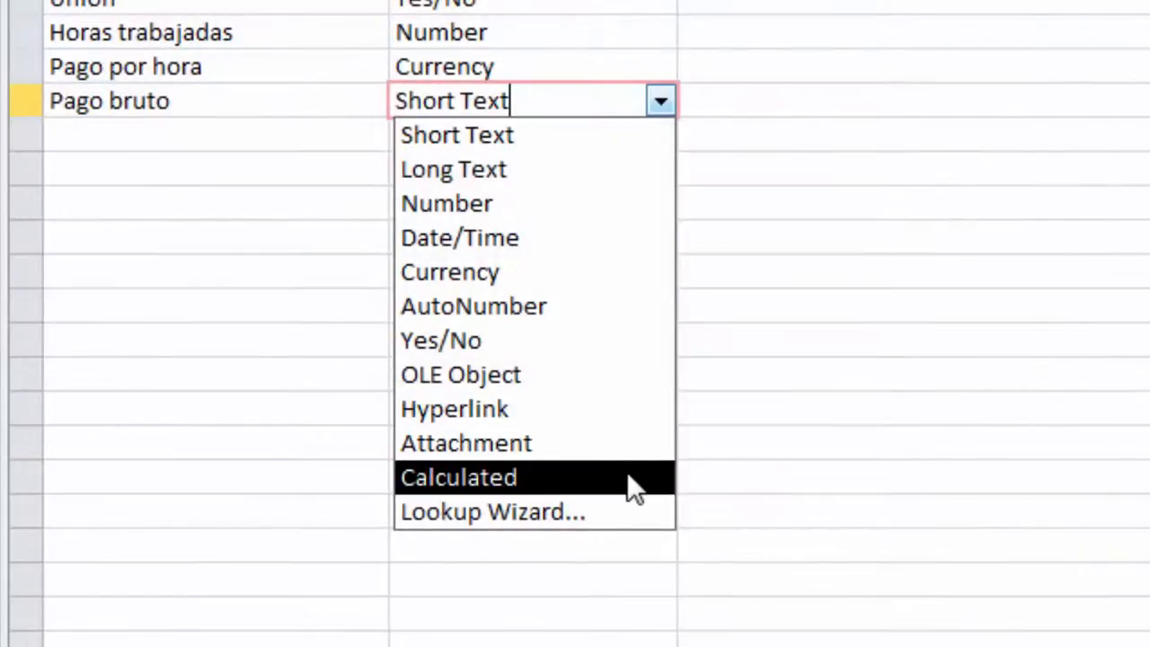
{"action": "left_click", "coordinate": [631, 488]}
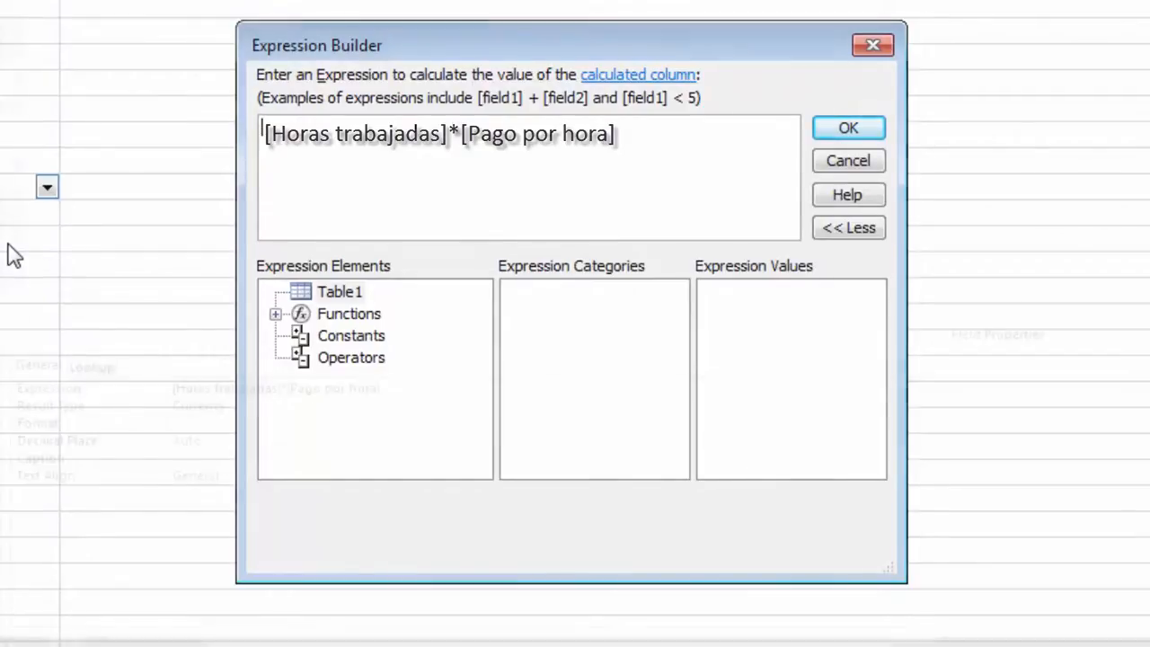
{"action": "key", "text": "Return"}
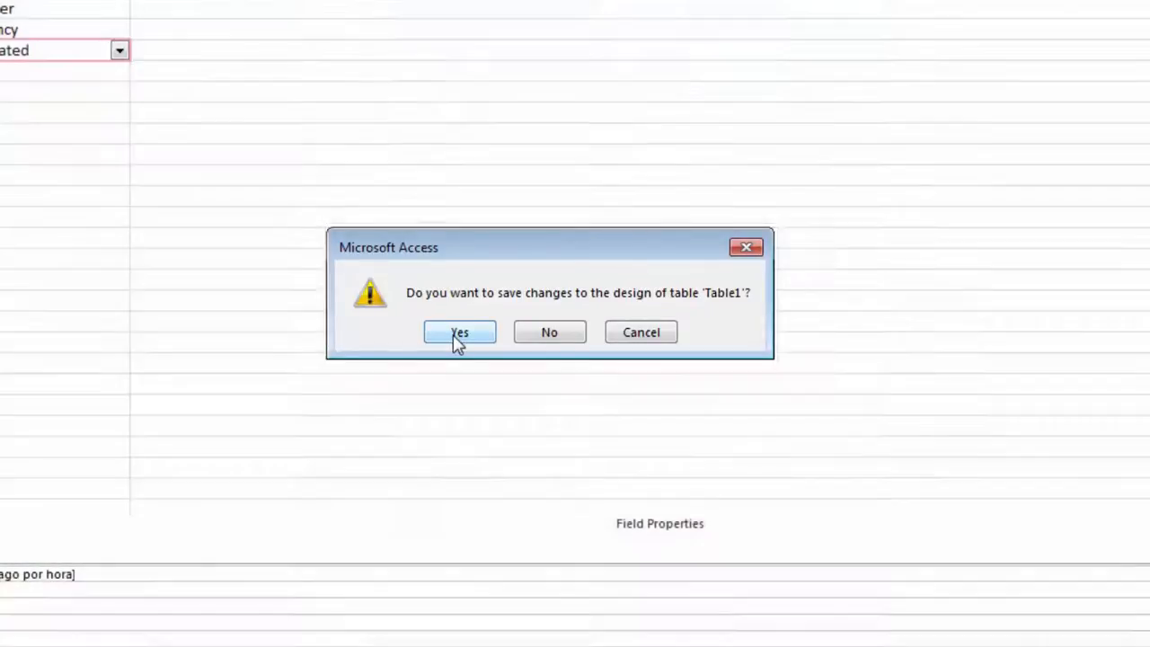
Save the design as Table1, declining to create a primary key
{"action": "left_click", "coordinate": [457, 341]}
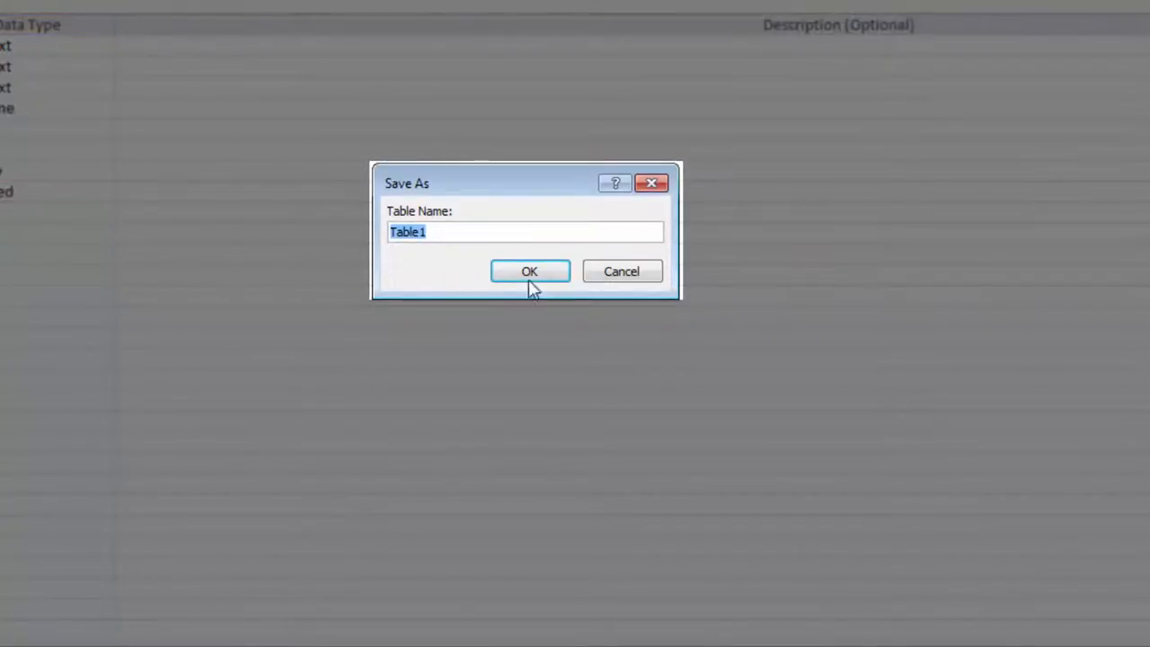
{"action": "left_click", "coordinate": [531, 270]}
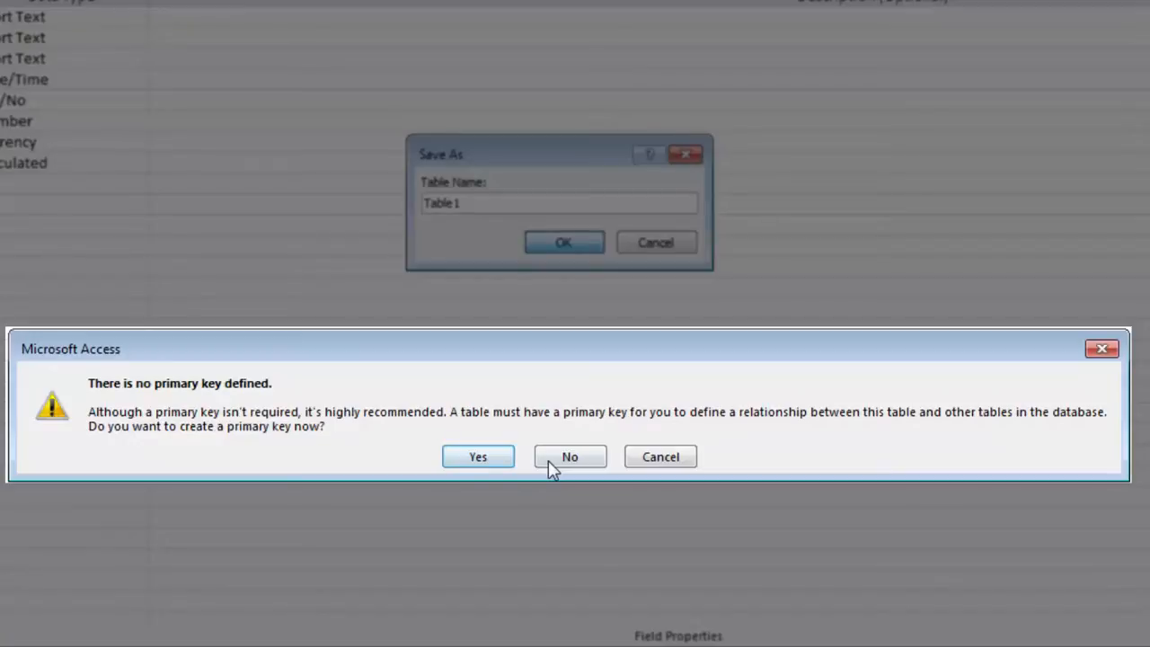
{"action": "left_click", "coordinate": [549, 466]}
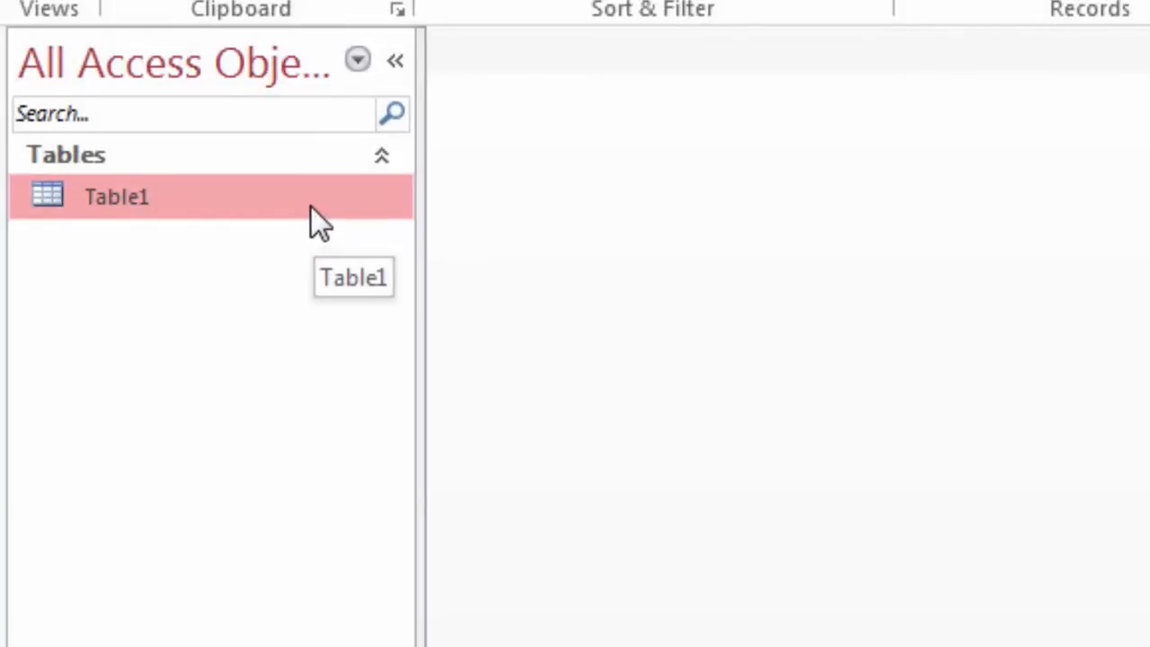
Open Table1 and enter the new employee's name, address, phone and start date 01/08/2011
{"action": "double_click", "coordinate": [310, 205]}
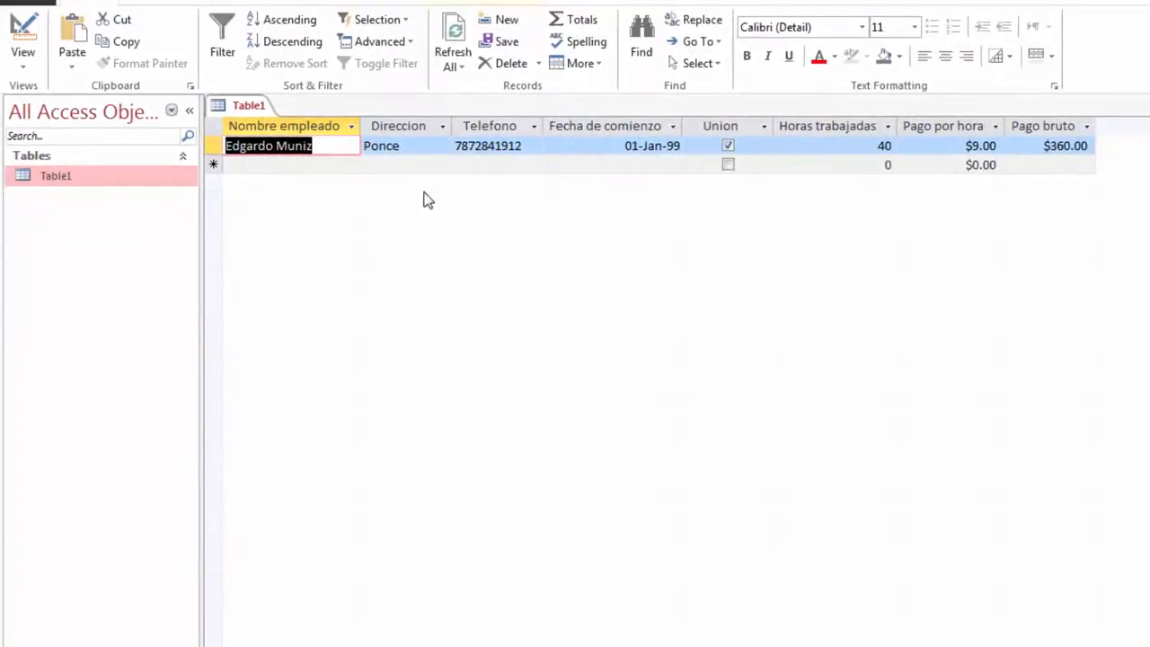
{"action": "left_click", "coordinate": [348, 167]}
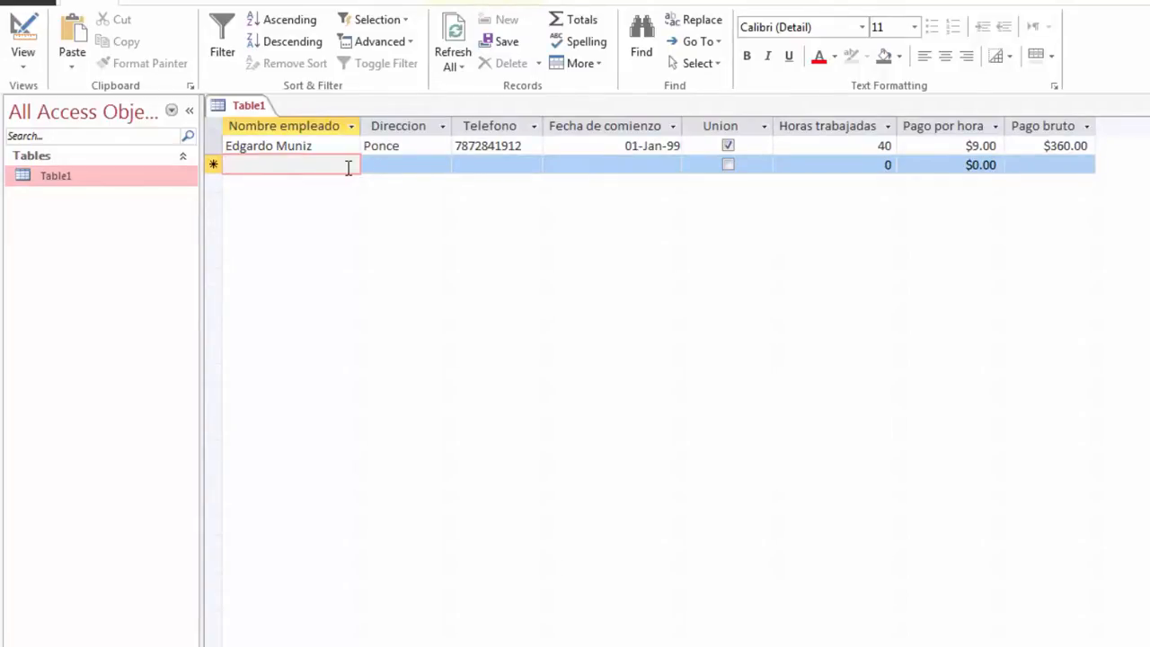
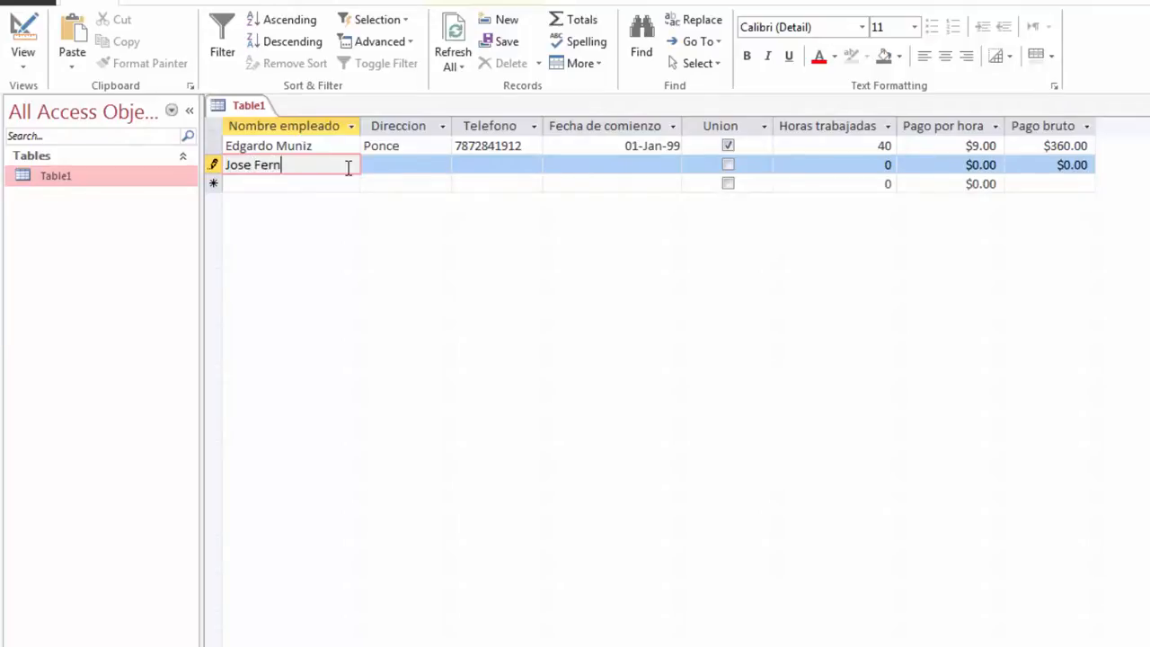
{"action": "left_click", "coordinate": [429, 165]}
{"action": "type", "text": "Ponce"}
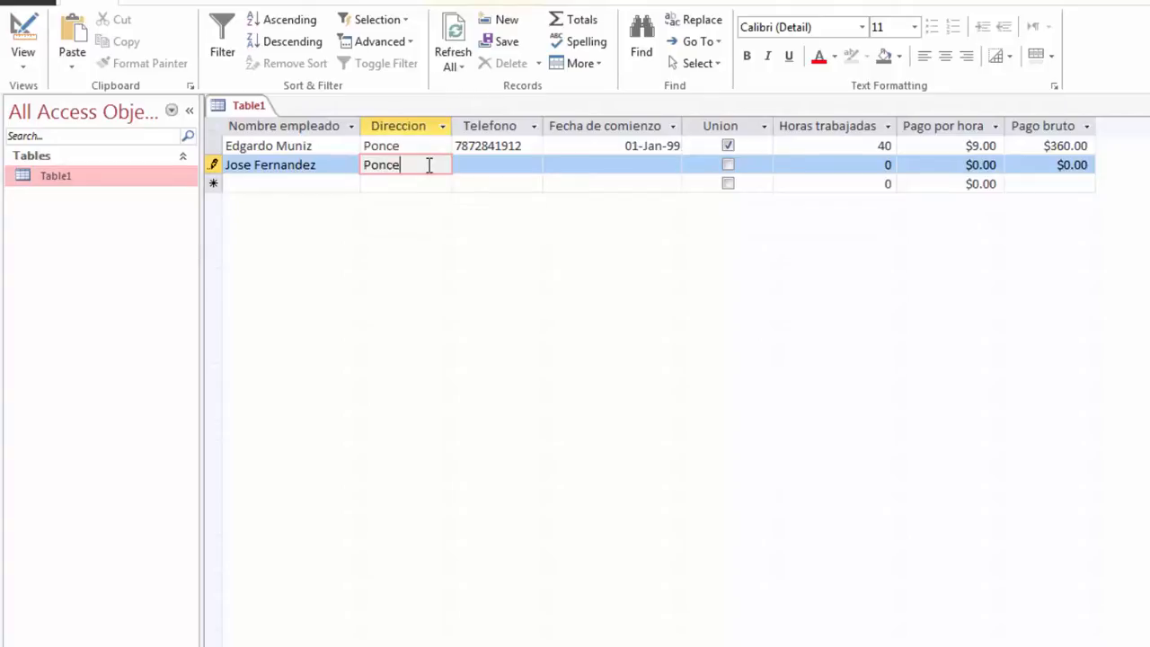
{"action": "left_click", "coordinate": [517, 167]}
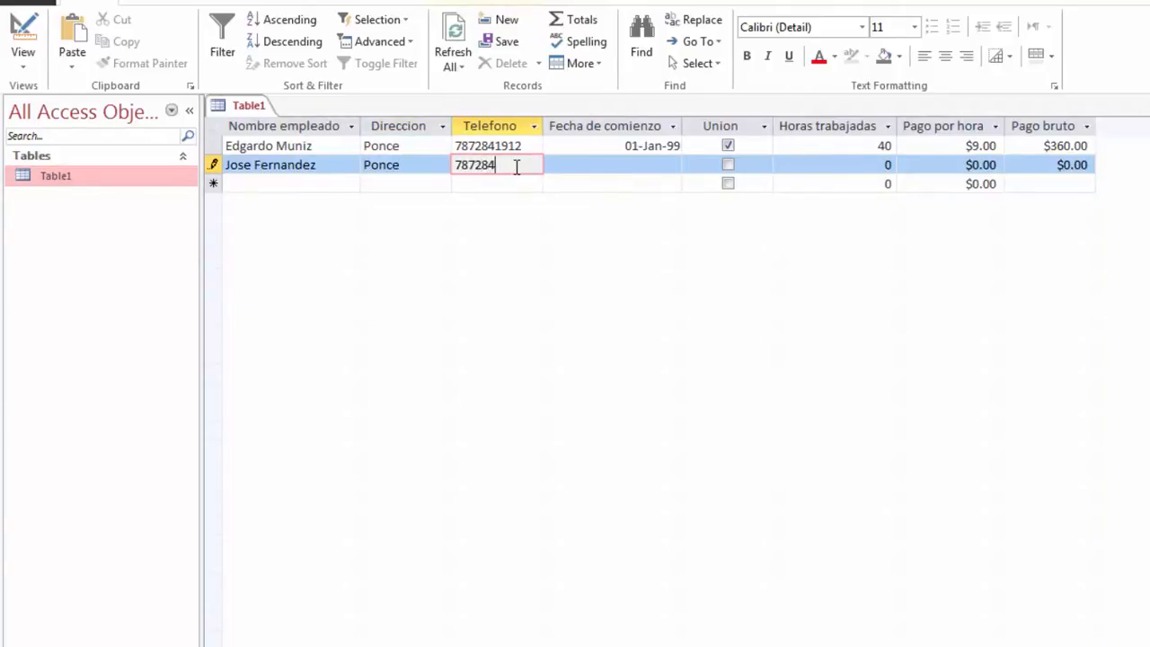
{"action": "left_click", "coordinate": [684, 166]}
{"action": "type", "text": "01/"}
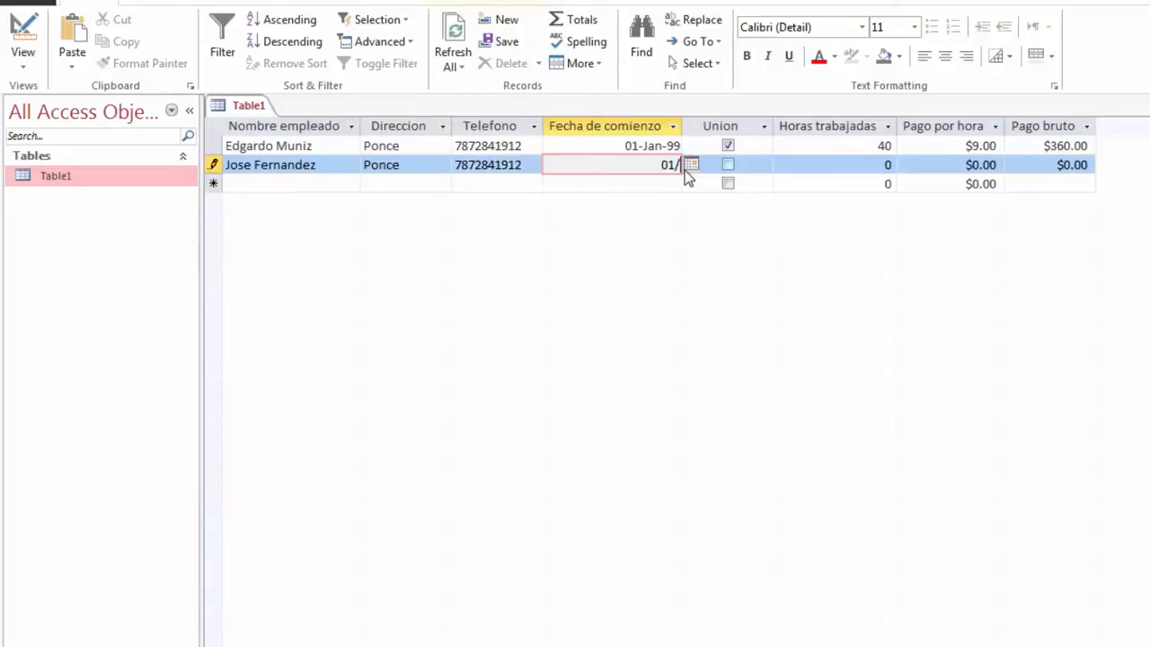
{"action": "type", "text": "08/2011"}
Enter 40 hours at a 9.50 hourly rate so gross pay computes to $380.00
{"action": "left_click", "coordinate": [759, 173]}
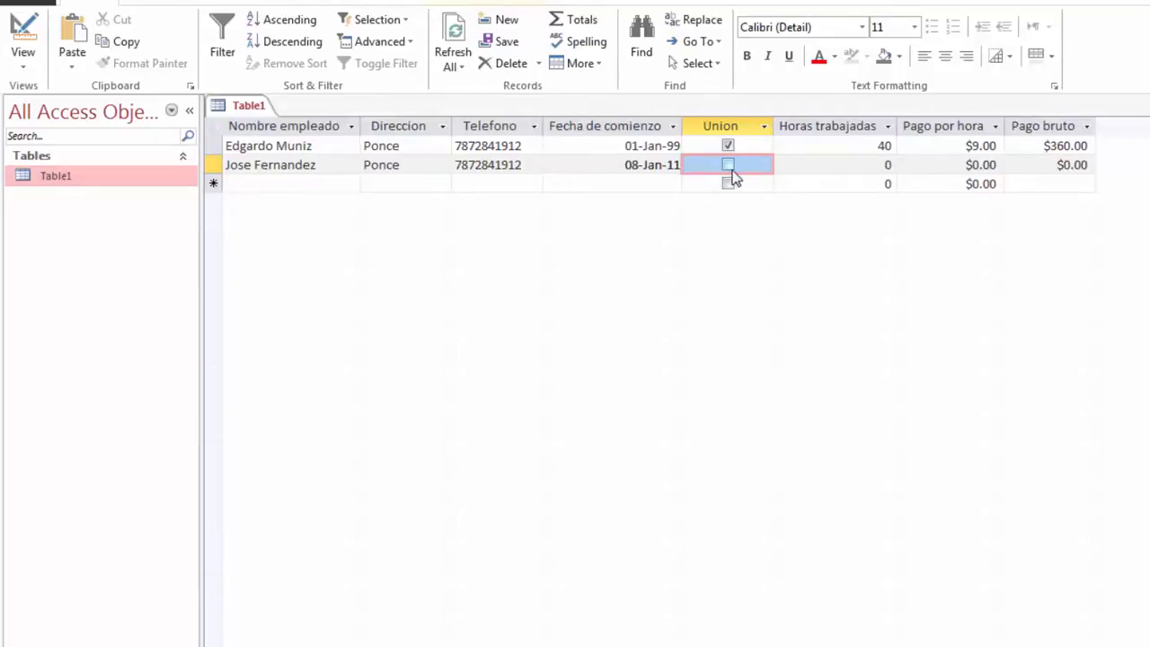
{"action": "left_click", "coordinate": [860, 164]}
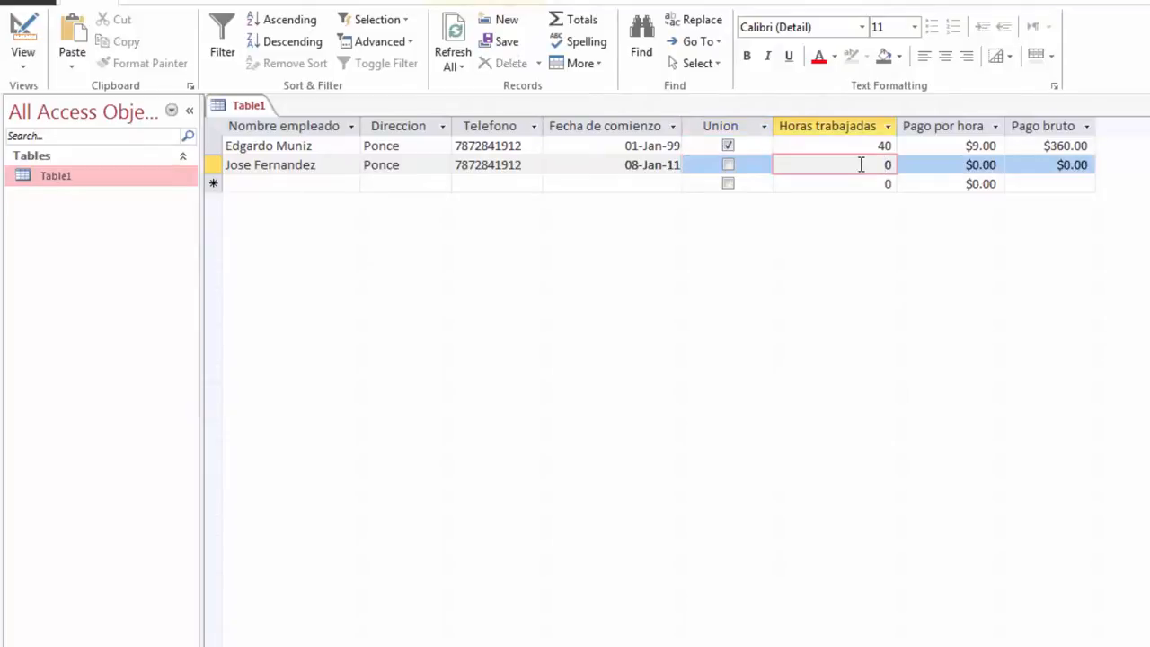
{"action": "type", "text": "4"}
{"action": "left_click", "coordinate": [970, 167]}
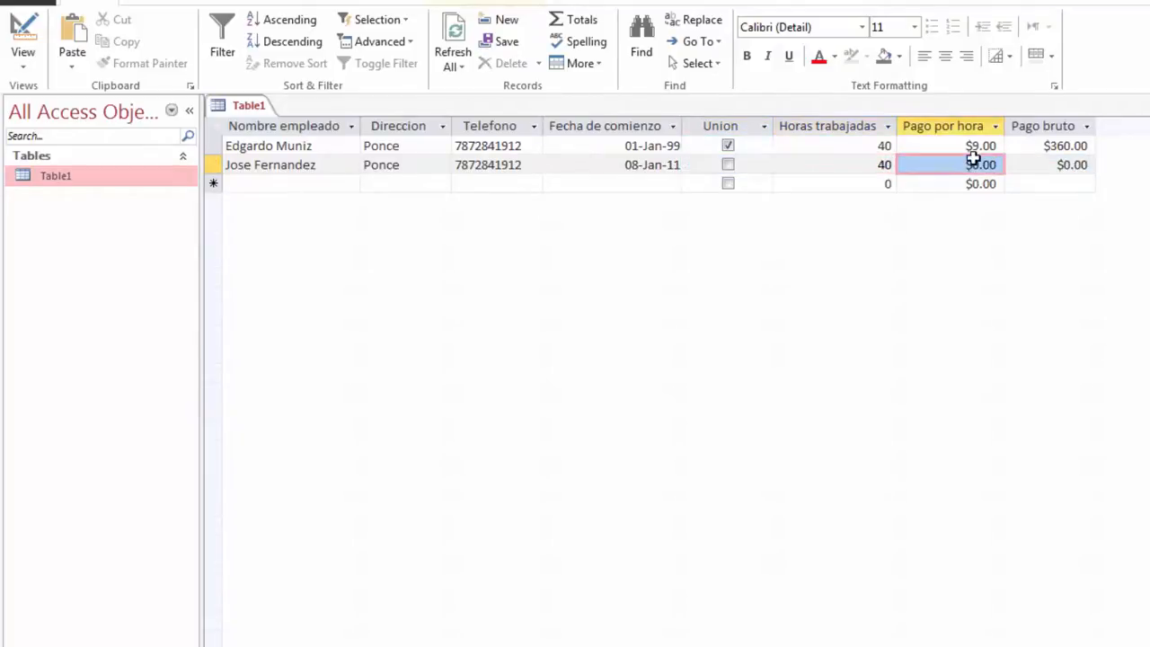
{"action": "left_click", "coordinate": [973, 165]}
{"action": "type", "text": "9"}
{"action": "key", "text": "Delete"}
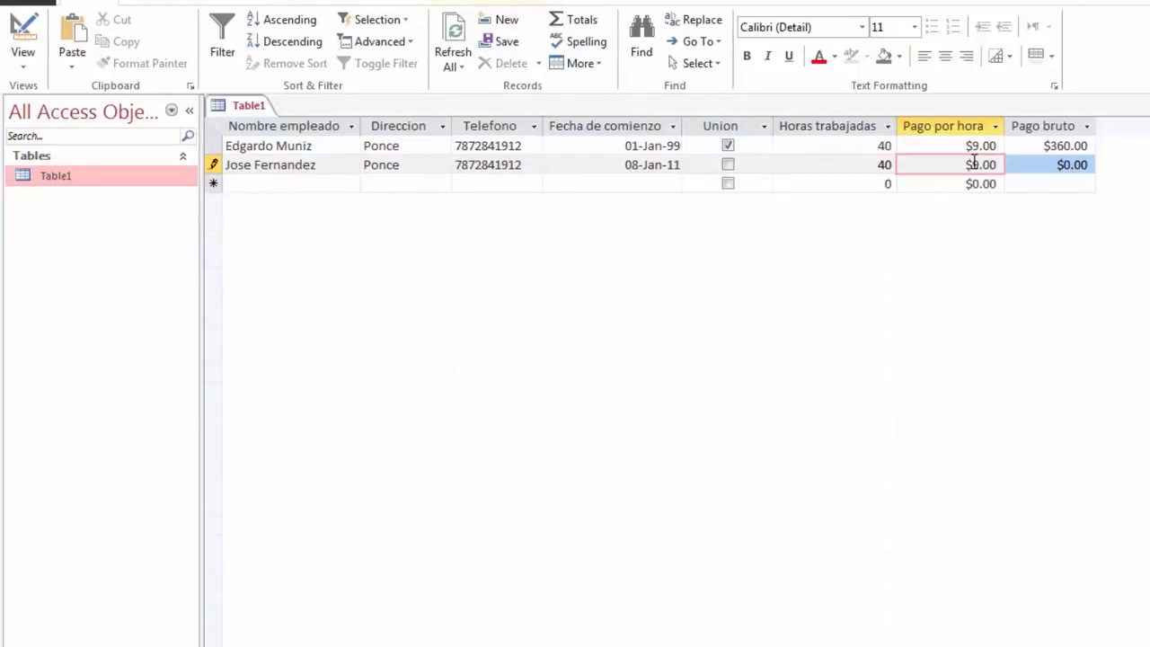
{"action": "left_click", "coordinate": [987, 164]}
{"action": "type", "text": "5"}
{"action": "key", "text": "Delete"}
{"action": "left_click", "coordinate": [1049, 164]}
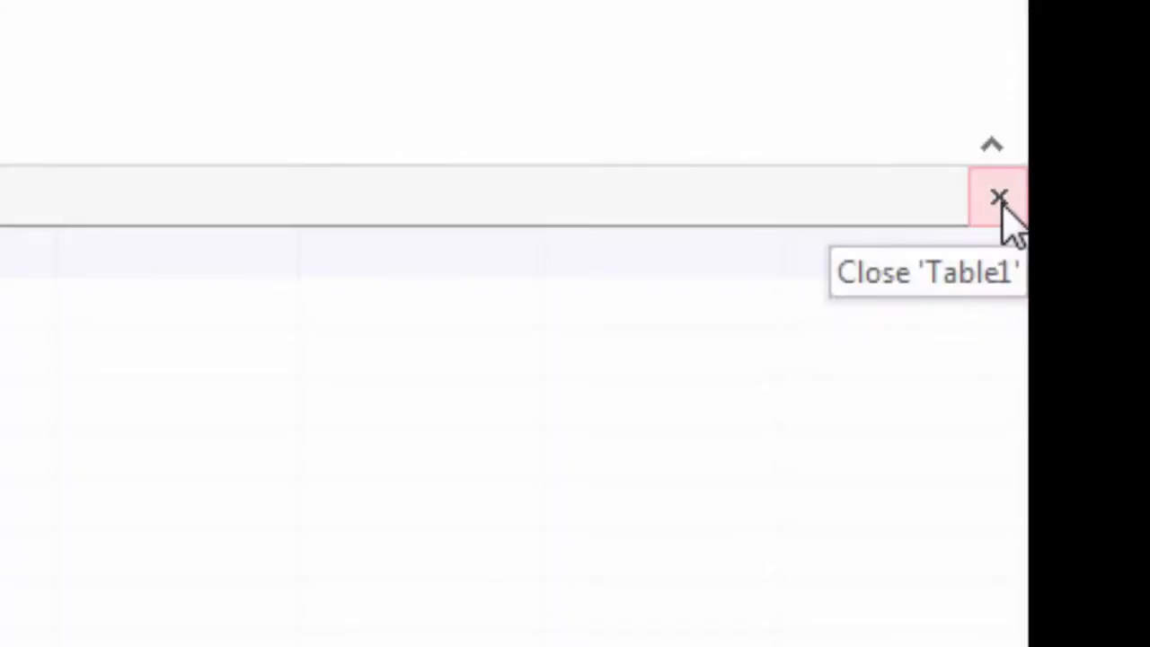
Close the Table1 datasheet and reopen Table1 in Design View to show its eight fields
{"action": "left_click", "coordinate": [1000, 199]}
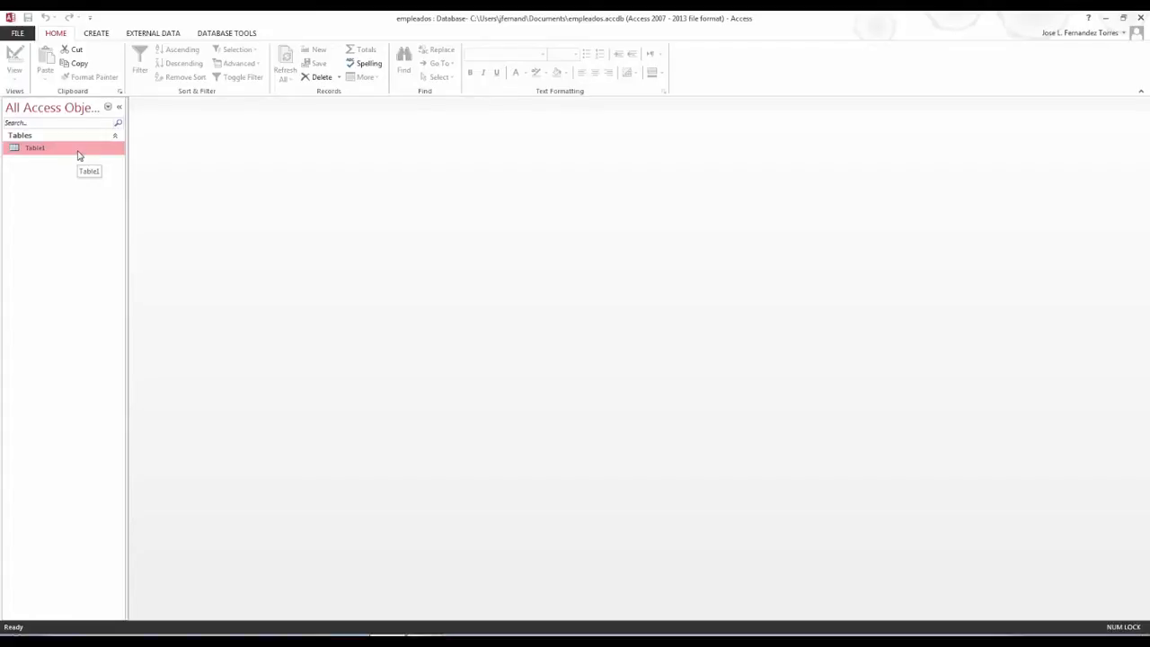
{"action": "right_click", "coordinate": [77, 151]}
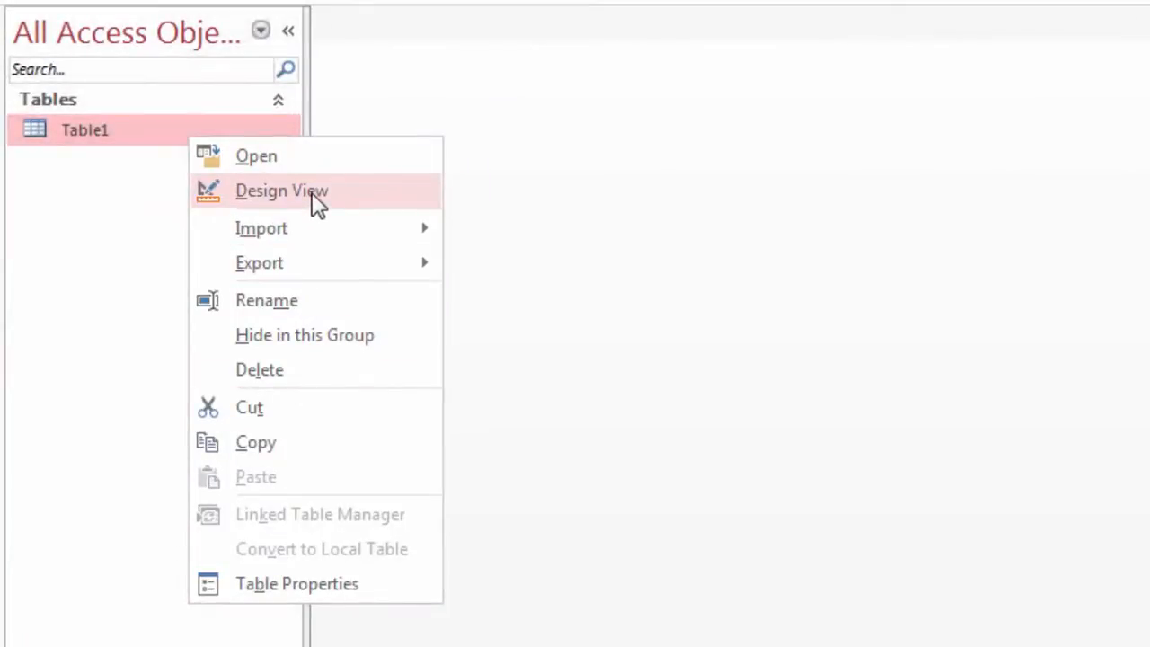
{"action": "left_click", "coordinate": [314, 193]}
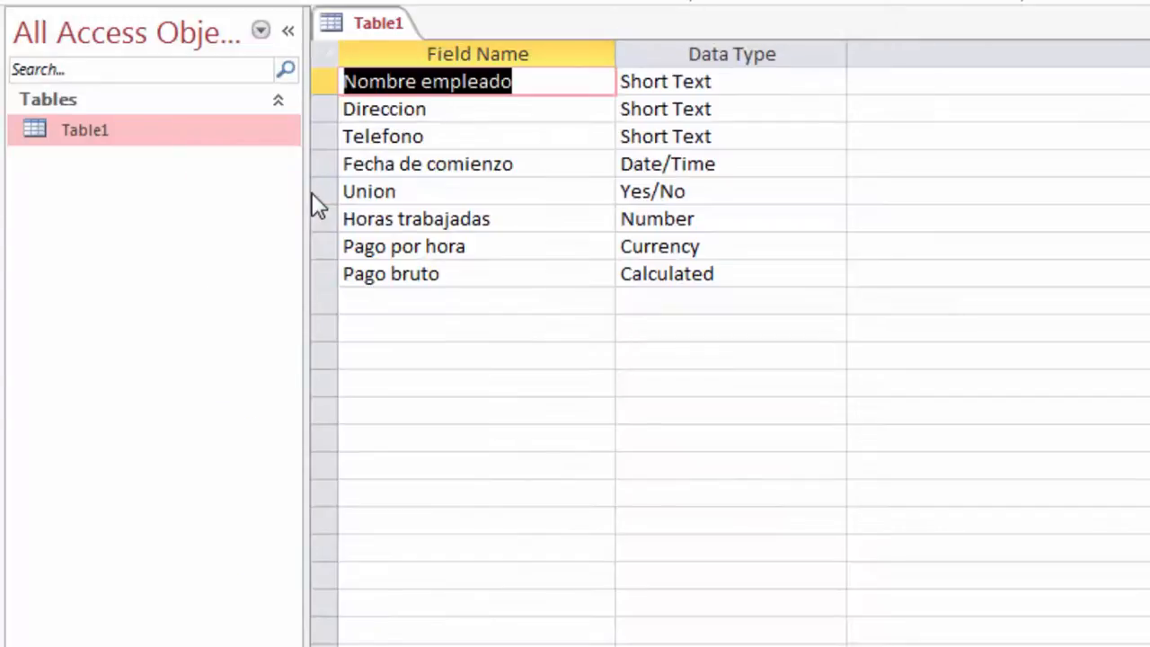